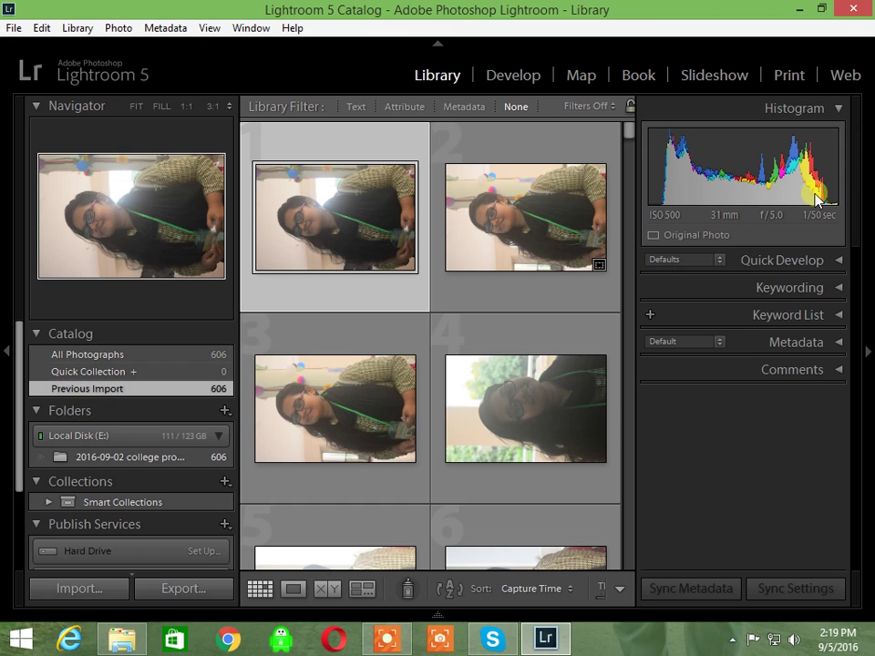
- Scroll through the 606 imported college program photos in the Library grid to find the pink-sari portrait
{"action": "mouse_move", "coordinate": [479, 379]}
{"action": "scroll", "coordinate": [481, 380], "scroll_direction": "down", "scroll_amount": 5}
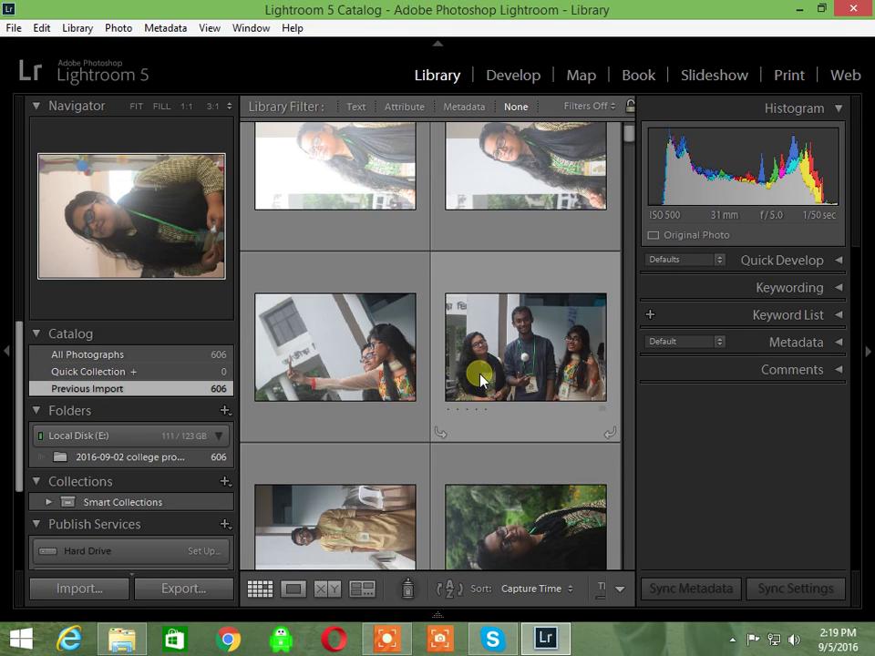
{"action": "scroll", "coordinate": [482, 371], "scroll_direction": "down", "scroll_amount": 4}
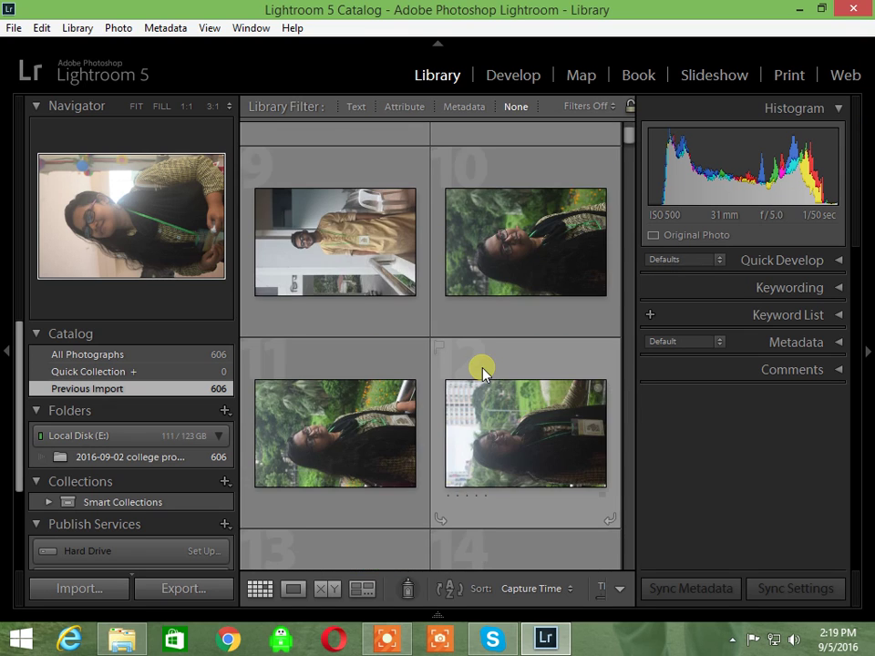
{"action": "scroll", "coordinate": [485, 369], "scroll_direction": "down", "scroll_amount": 6}
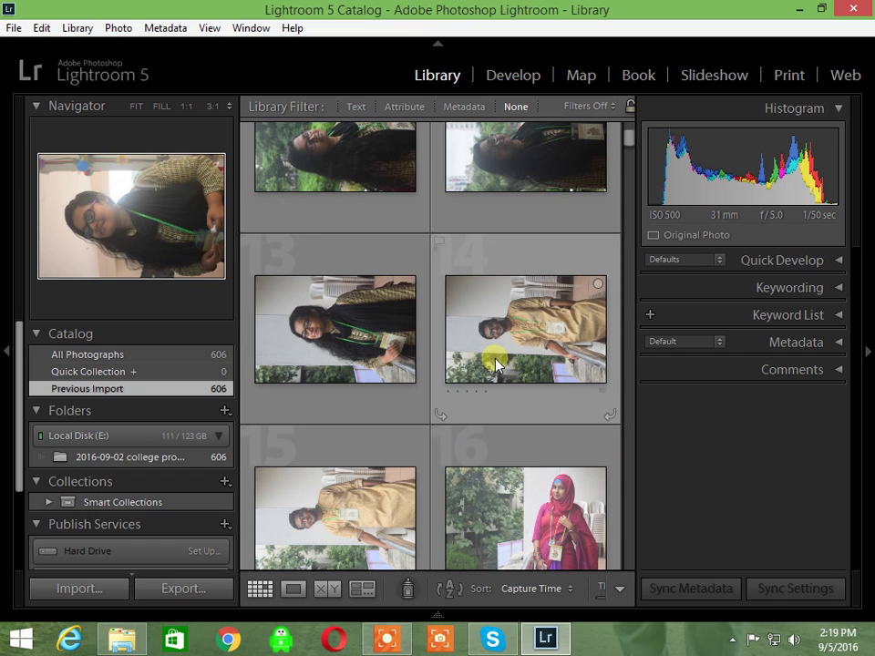
{"action": "scroll", "coordinate": [496, 364], "scroll_direction": "down", "scroll_amount": 3}
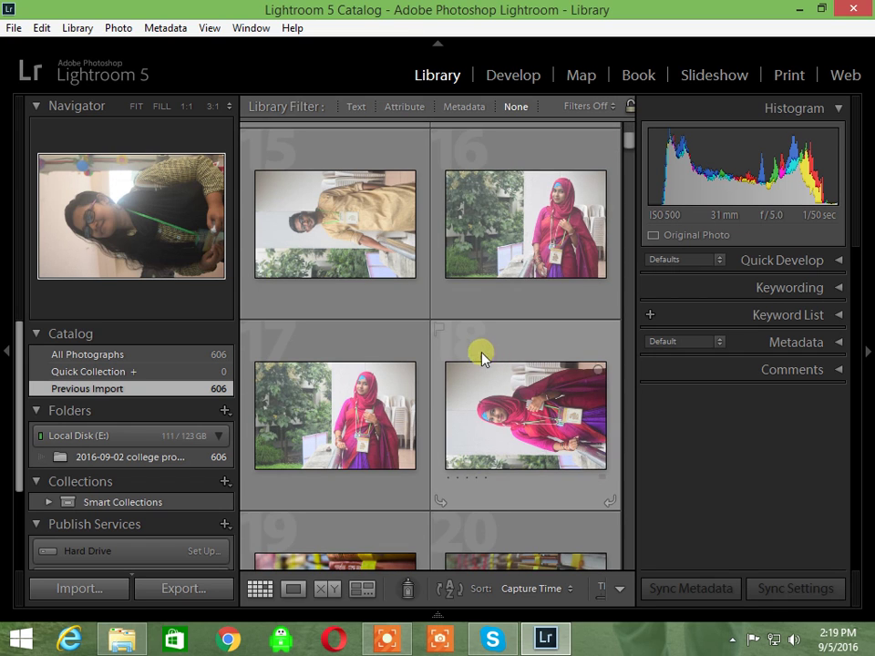
{"action": "scroll", "coordinate": [600, 278], "scroll_direction": "up", "scroll_amount": 3}
{"action": "scroll", "coordinate": [599, 278], "scroll_direction": "up", "scroll_amount": 3}
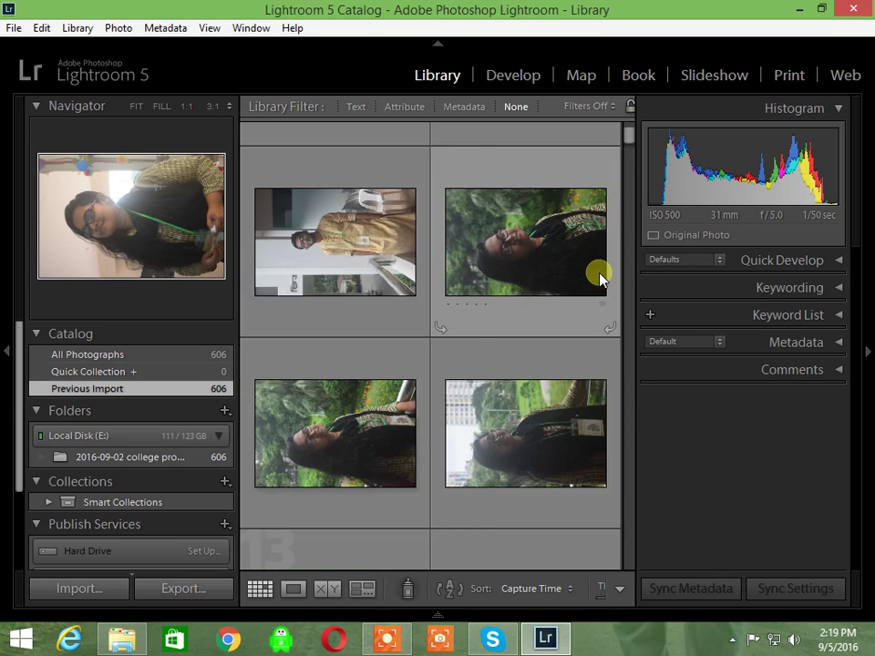
{"action": "scroll", "coordinate": [599, 278], "scroll_direction": "down", "scroll_amount": 6}
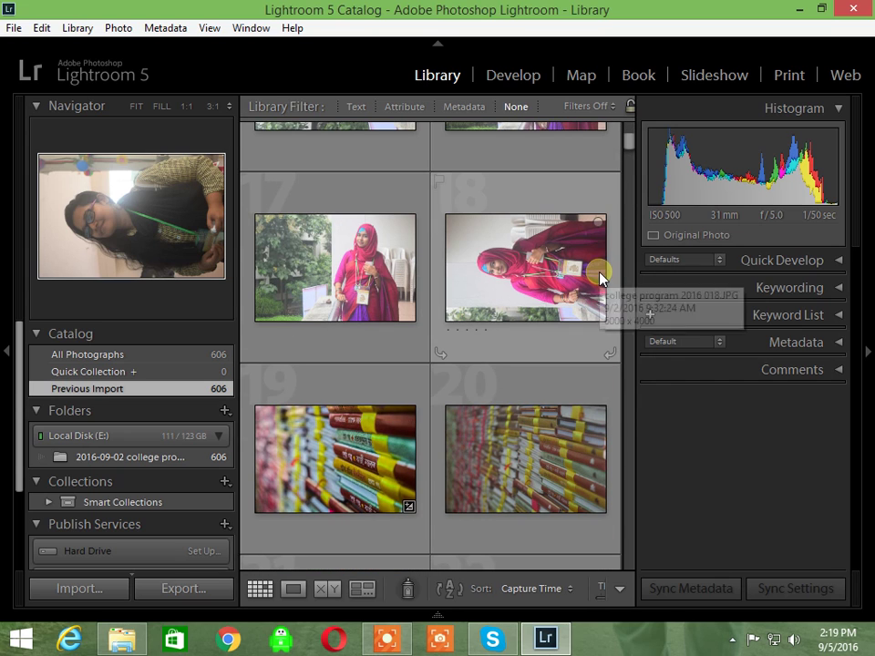
{"action": "scroll", "coordinate": [599, 278], "scroll_direction": "down", "scroll_amount": 20}
{"action": "scroll", "coordinate": [599, 277], "scroll_direction": "down", "scroll_amount": 20}
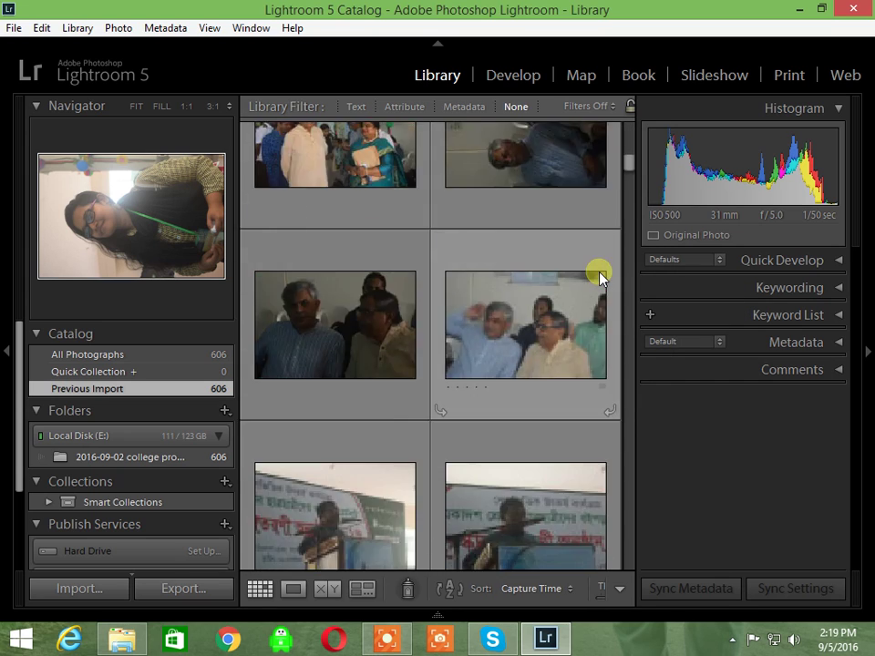
{"action": "scroll", "coordinate": [600, 278], "scroll_direction": "down", "scroll_amount": 20}
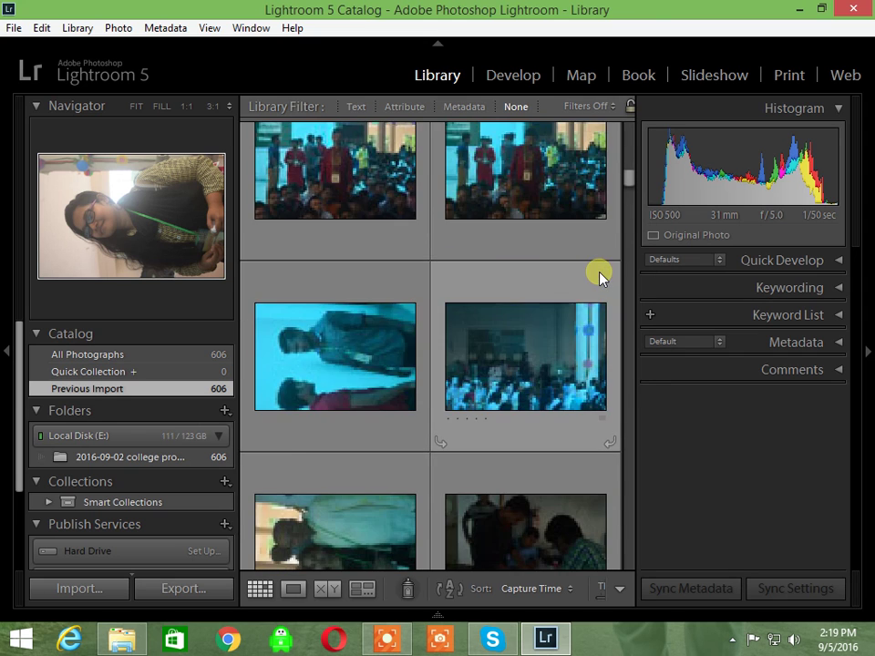
{"action": "scroll", "coordinate": [599, 278], "scroll_direction": "down", "scroll_amount": 20}
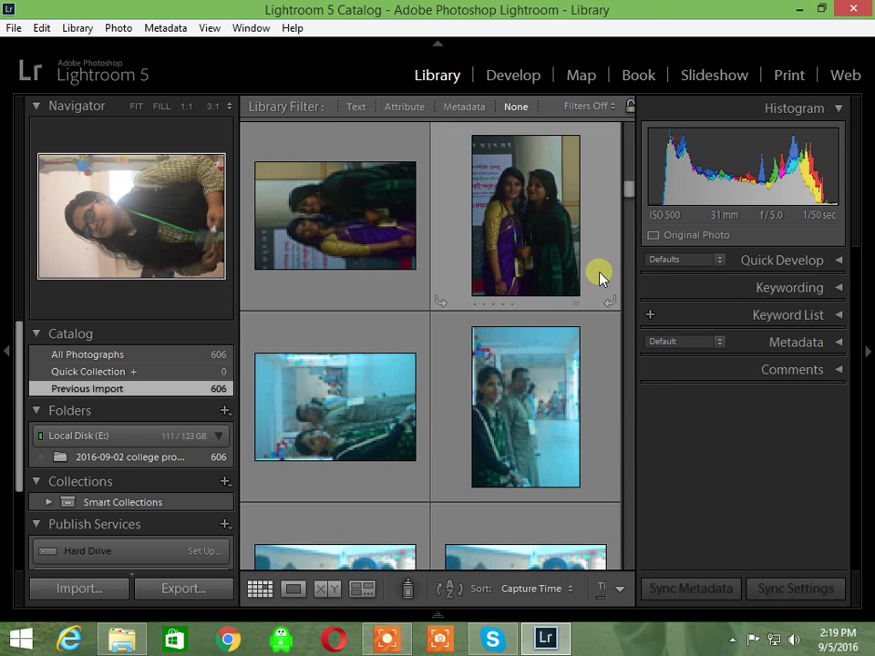
{"action": "scroll", "coordinate": [601, 278], "scroll_direction": "down", "scroll_amount": 10}
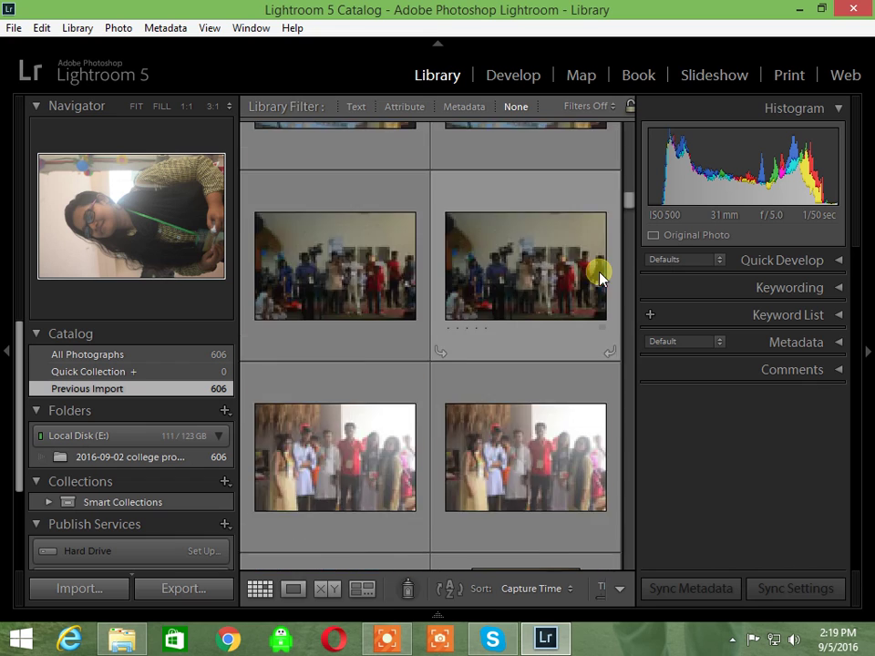
{"action": "left_click_drag", "start_coordinate": [626, 209], "coordinate": [630, 111]}
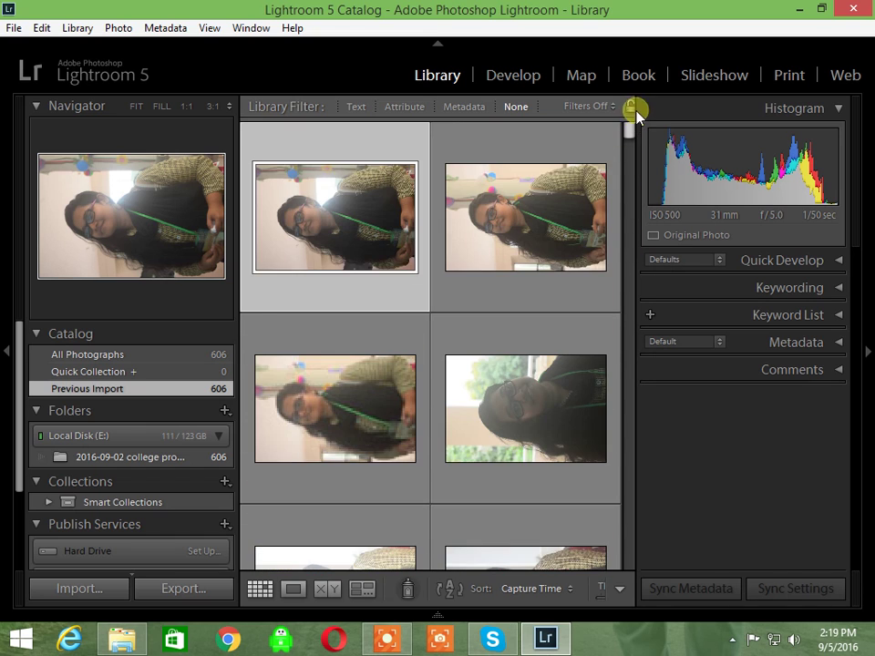
{"action": "scroll", "coordinate": [540, 338], "scroll_direction": "down", "scroll_amount": 10}
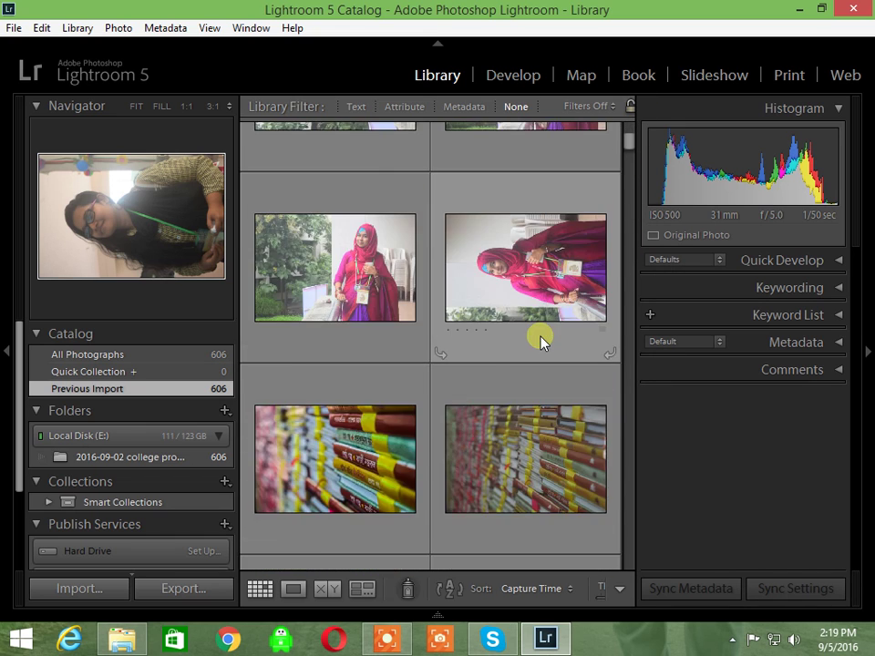
- Select the pink-sari portrait and open it in Develop with the Basic panel expanded
{"action": "left_click", "coordinate": [527, 250]}
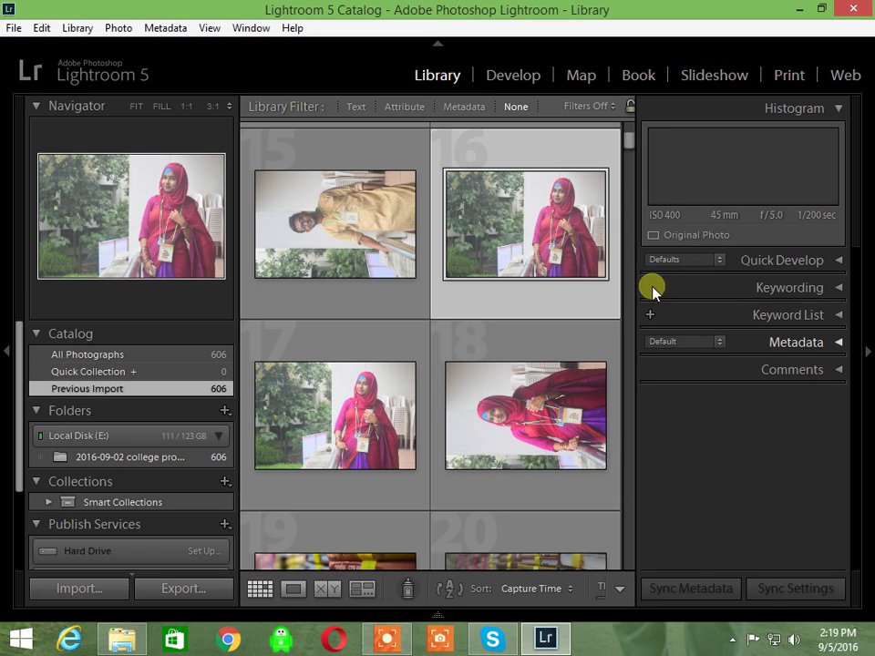
{"action": "left_click", "coordinate": [529, 79]}
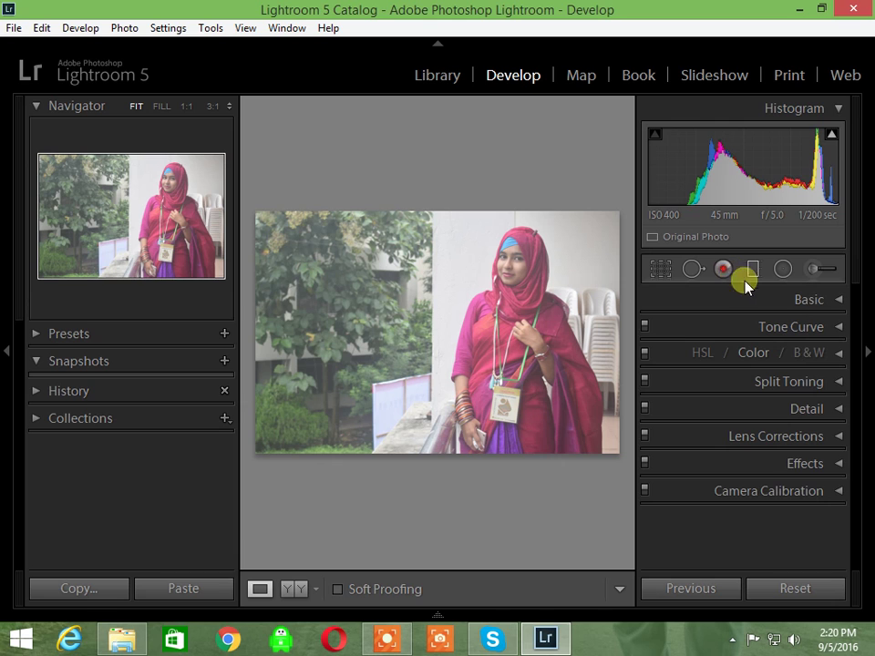
{"action": "left_click", "coordinate": [801, 298]}
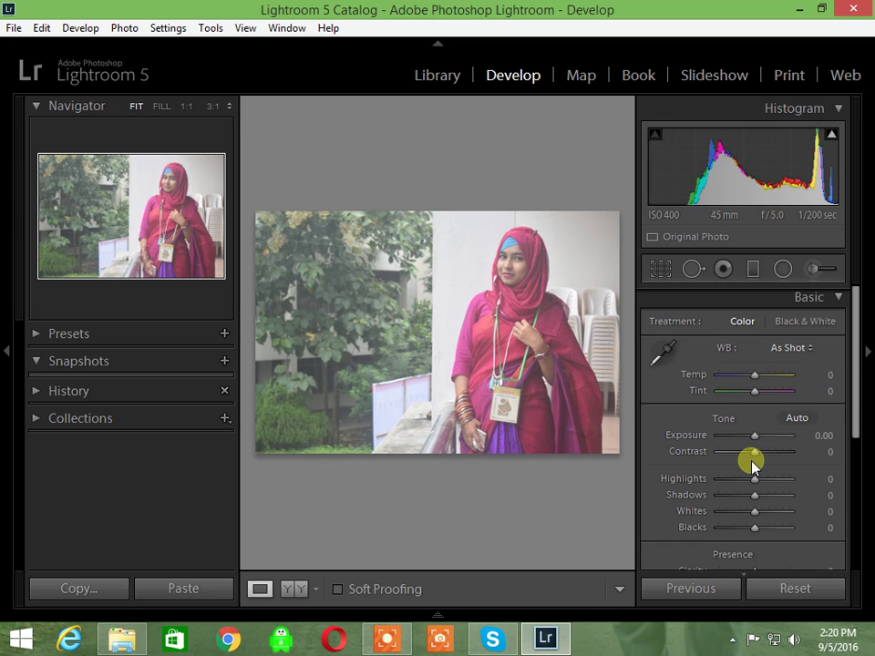
- Set Contrast +81, Highlights −100, Shadows and Whites −43, Blacks −36, Exposure −0.12, and reset Temp
{"action": "left_click_drag", "start_coordinate": [752, 463], "coordinate": [669, 484]}
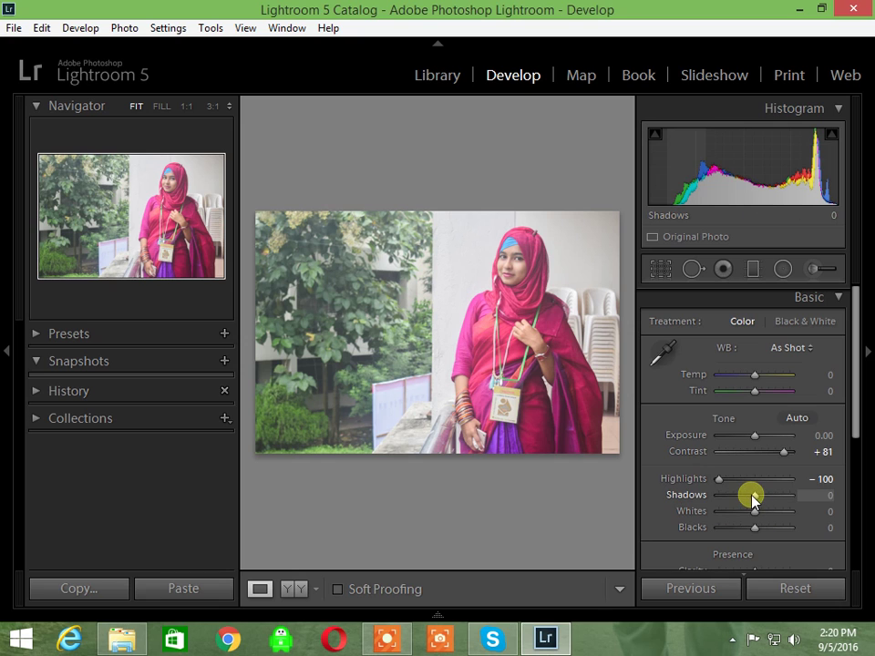
{"action": "mouse_move", "coordinate": [754, 496]}
{"action": "left_mouse_down"}
{"action": "mouse_move", "coordinate": [783, 505]}
{"action": "mouse_move", "coordinate": [737, 501]}
{"action": "left_mouse_up"}
{"action": "left_click_drag", "start_coordinate": [754, 527], "coordinate": [739, 535]}
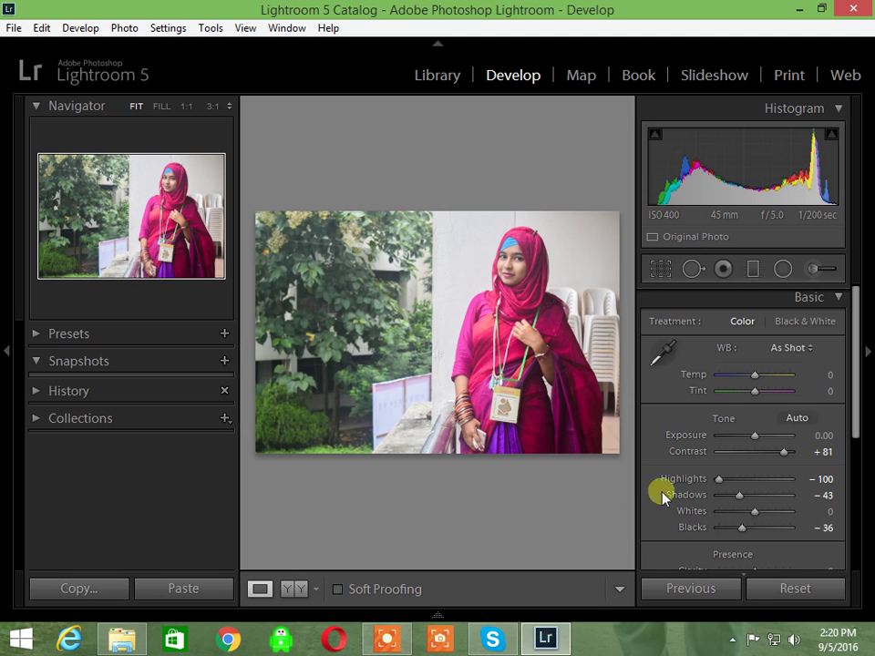
{"action": "left_click_drag", "start_coordinate": [753, 515], "coordinate": [736, 516]}
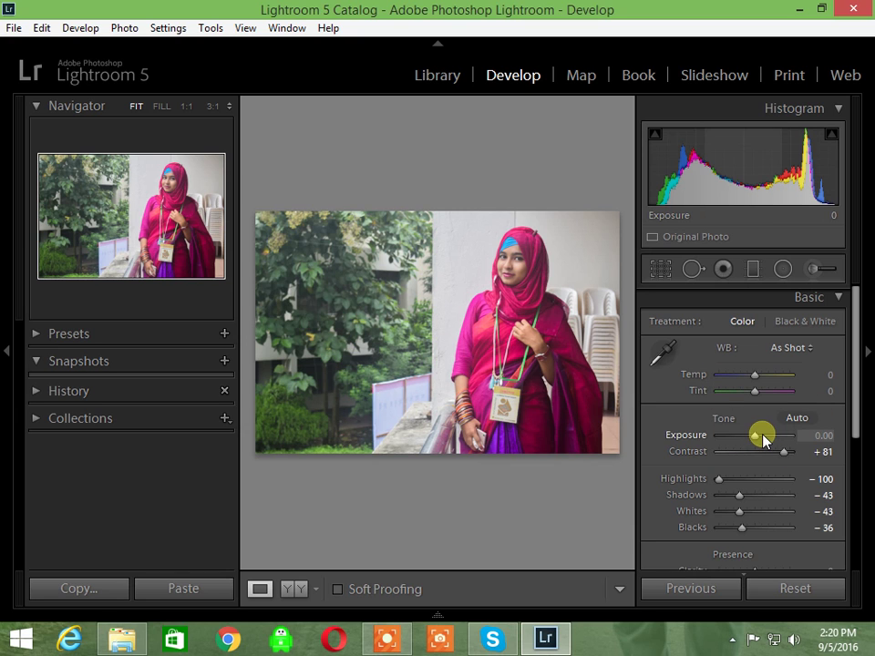
{"action": "left_click_drag", "start_coordinate": [754, 437], "coordinate": [753, 437]}
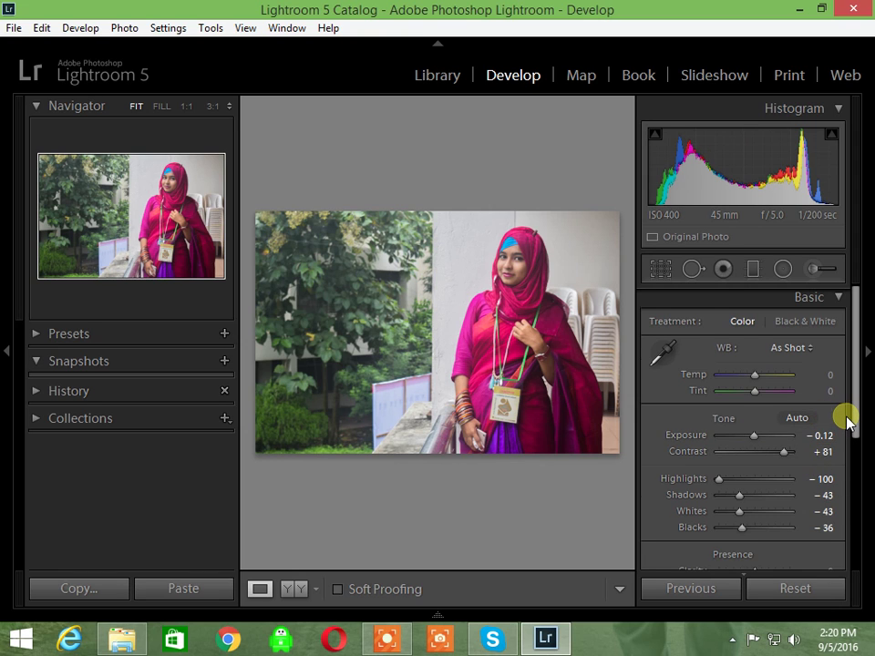
{"action": "scroll", "coordinate": [847, 420], "scroll_direction": "down", "scroll_amount": 3}
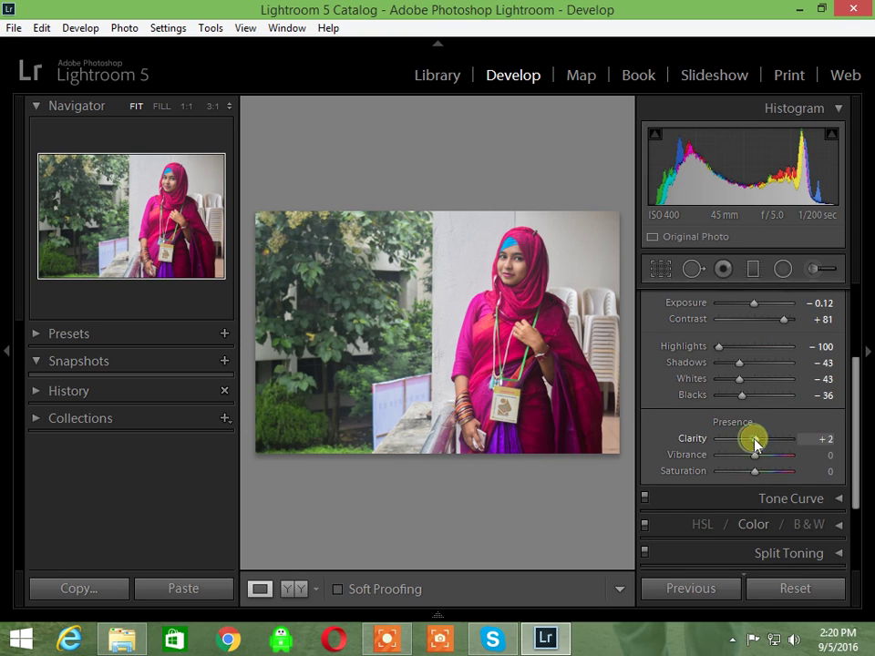
{"action": "scroll", "coordinate": [834, 400], "scroll_direction": "up", "scroll_amount": 3}
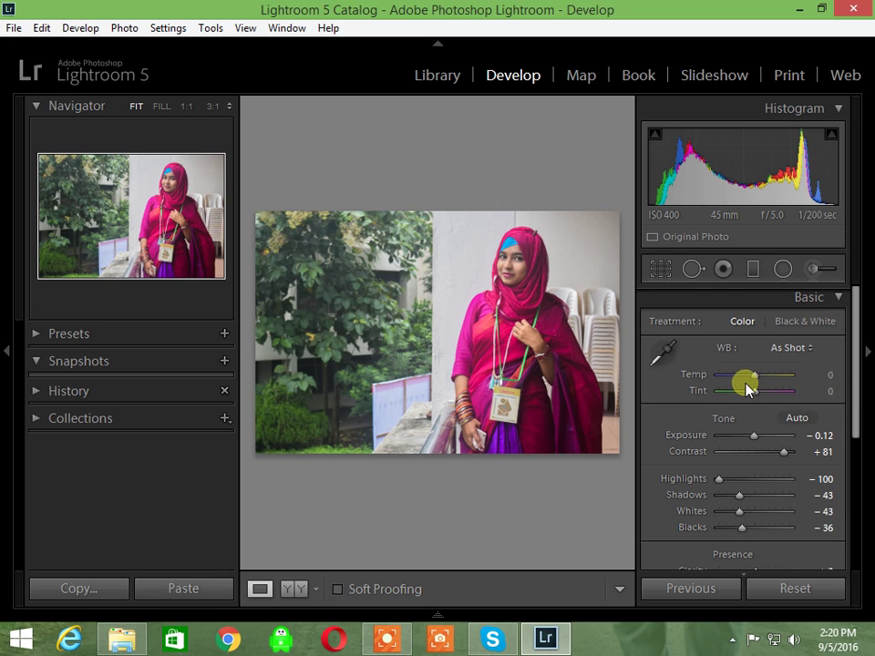
{"action": "left_click_drag", "start_coordinate": [755, 377], "coordinate": [747, 377]}
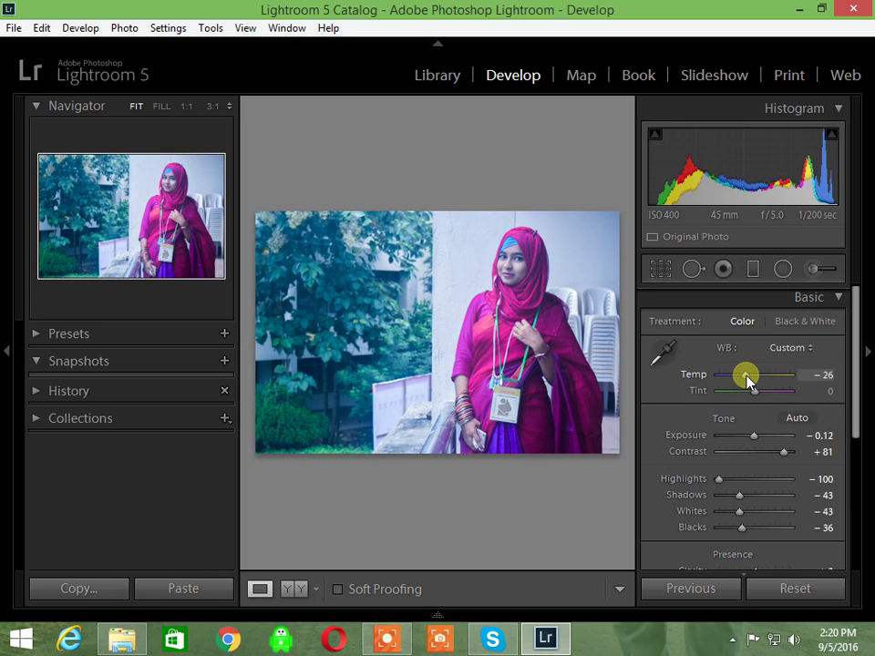
{"action": "double_click", "coordinate": [747, 377]}
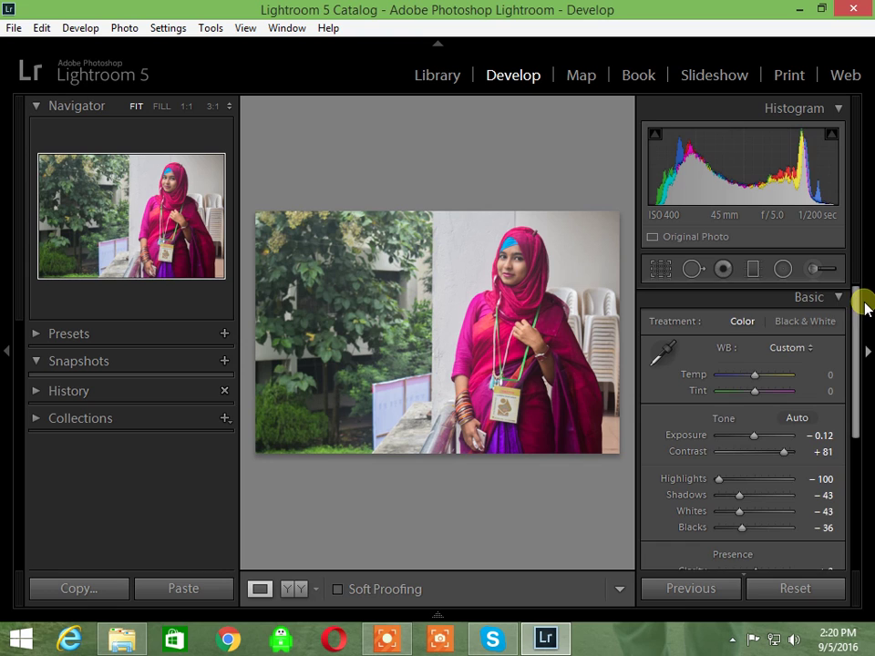
- Collapse Basic, expand HSL, and raise the warm-colour saturation sliders, bringing Yellow to +22
{"action": "left_click", "coordinate": [836, 300]}
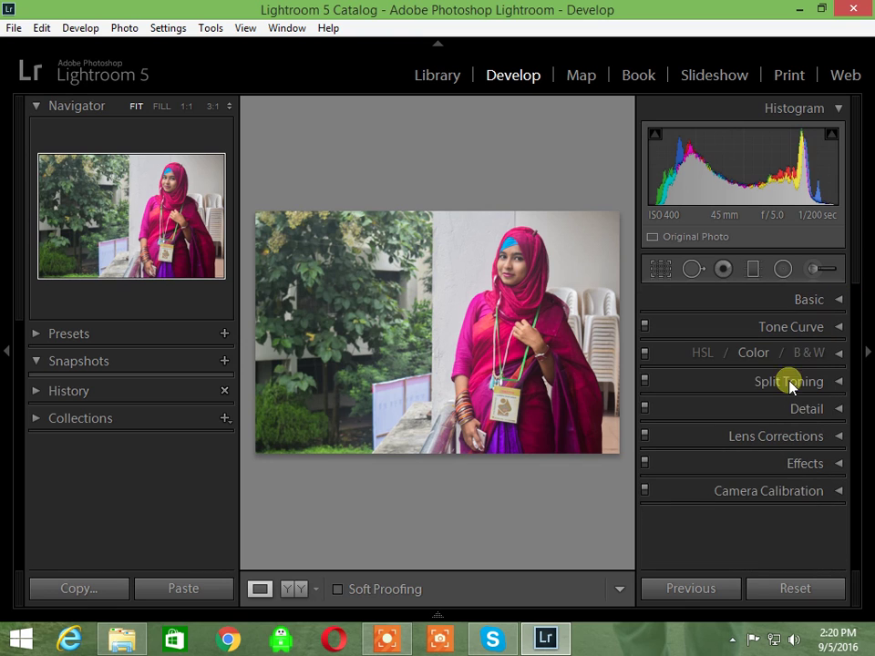
{"action": "left_click", "coordinate": [837, 355]}
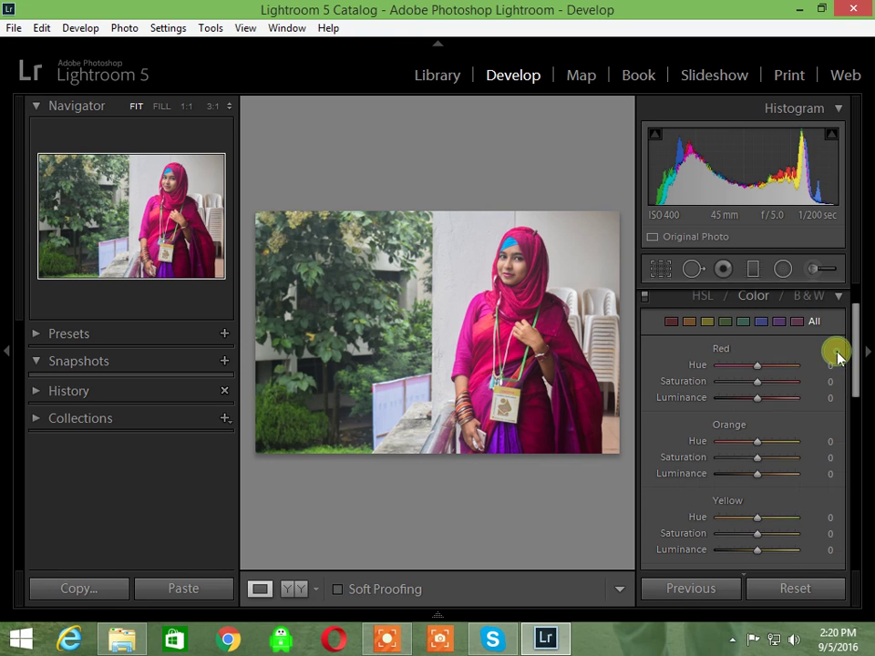
{"action": "left_click_drag", "start_coordinate": [757, 379], "coordinate": [776, 385]}
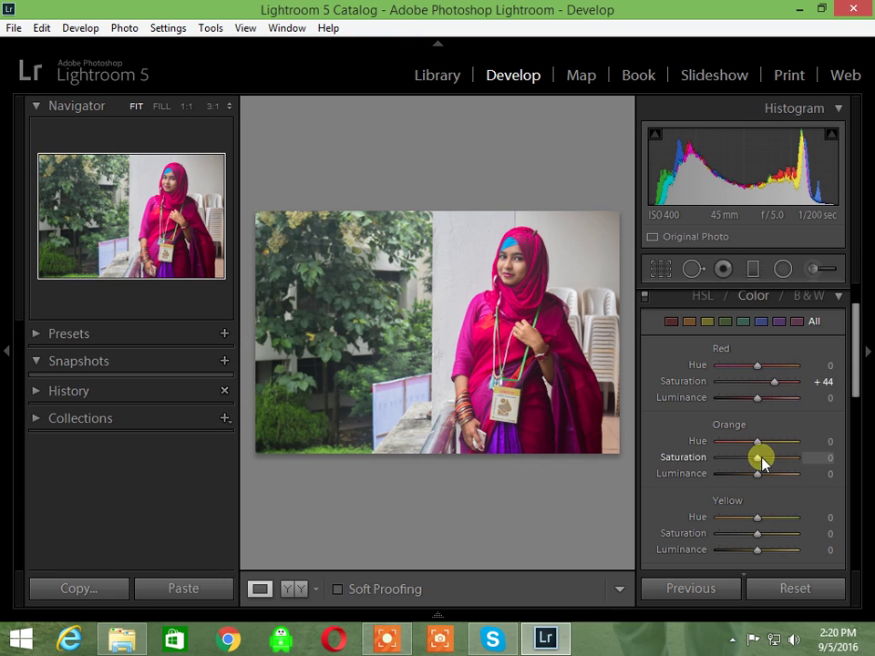
{"action": "mouse_move", "coordinate": [757, 473]}
{"action": "left_mouse_down"}
{"action": "mouse_move", "coordinate": [764, 482]}
{"action": "mouse_move", "coordinate": [764, 475]}
{"action": "left_mouse_up"}
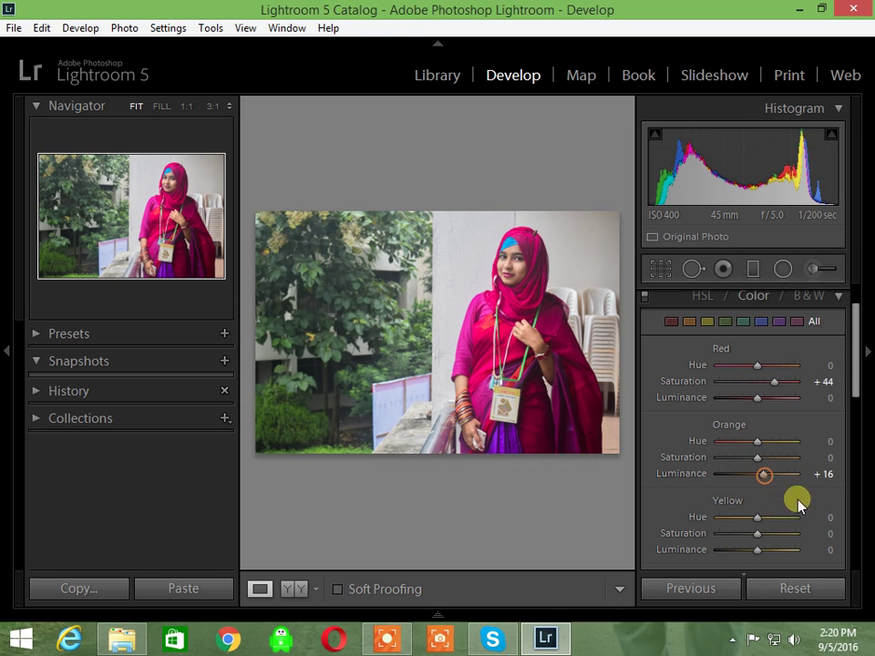
{"action": "left_click_drag", "start_coordinate": [764, 538], "coordinate": [764, 533]}
{"action": "scroll", "coordinate": [777, 485], "scroll_direction": "down", "scroll_amount": 3}
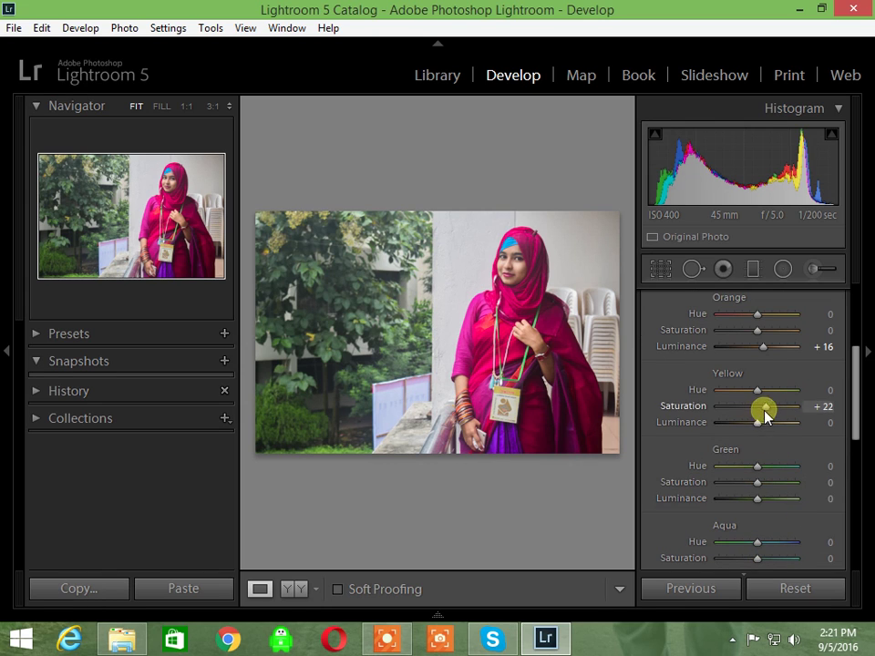
- Raise saturation of Green and Aqua to +31, Blue to +38, Magenta to +18 and Purple, then collapse HSL
{"action": "left_click_drag", "start_coordinate": [761, 489], "coordinate": [770, 490]}
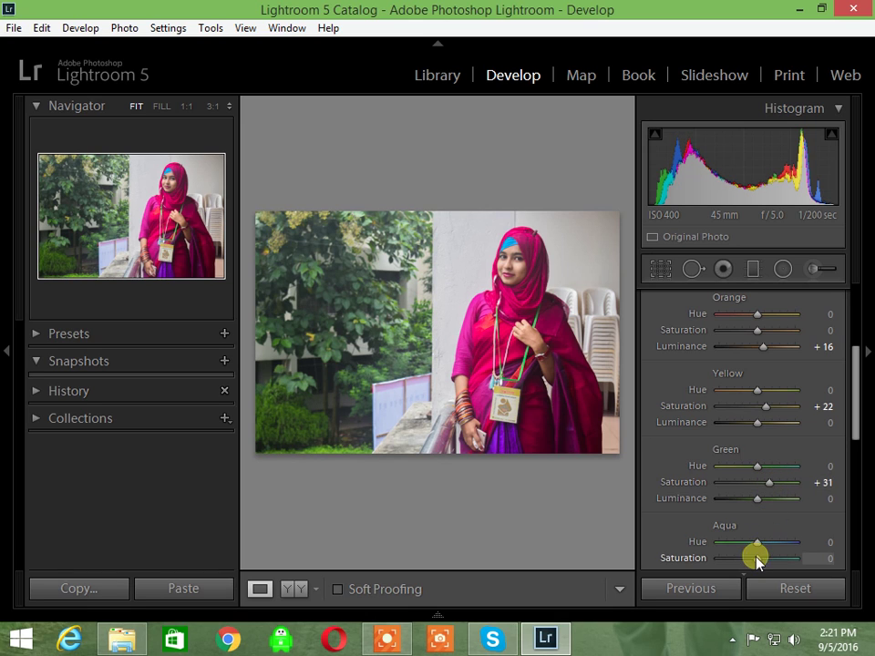
{"action": "left_click_drag", "start_coordinate": [756, 557], "coordinate": [771, 558]}
{"action": "scroll", "coordinate": [788, 515], "scroll_direction": "down", "scroll_amount": 2}
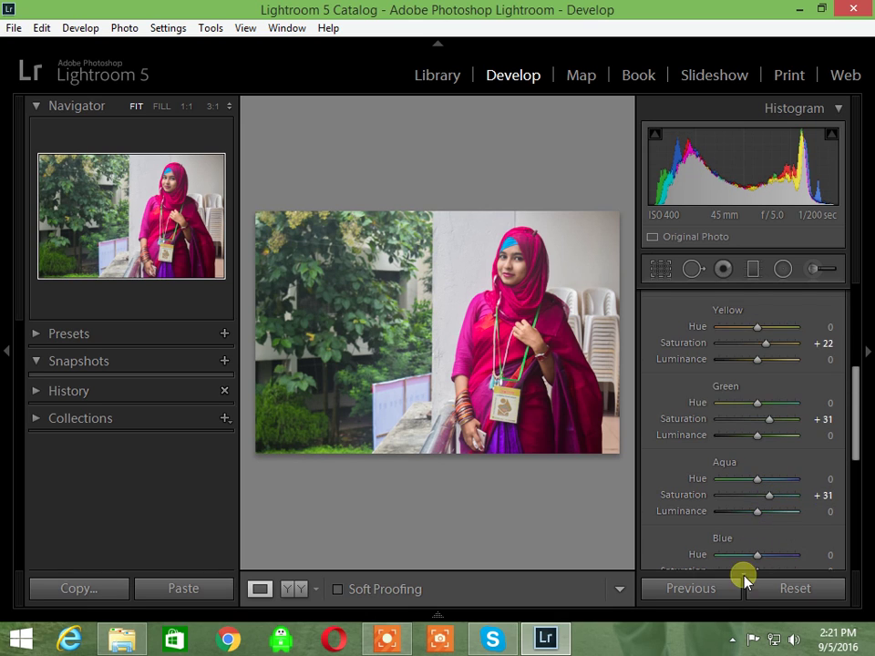
{"action": "scroll", "coordinate": [771, 550], "scroll_direction": "down", "scroll_amount": 2}
{"action": "left_click_drag", "start_coordinate": [759, 509], "coordinate": [763, 536]}
{"action": "scroll", "coordinate": [823, 478], "scroll_direction": "down", "scroll_amount": 4}
{"action": "left_click_drag", "start_coordinate": [755, 457], "coordinate": [762, 461]}
{"action": "scroll", "coordinate": [816, 435], "scroll_direction": "up", "scroll_amount": 12}
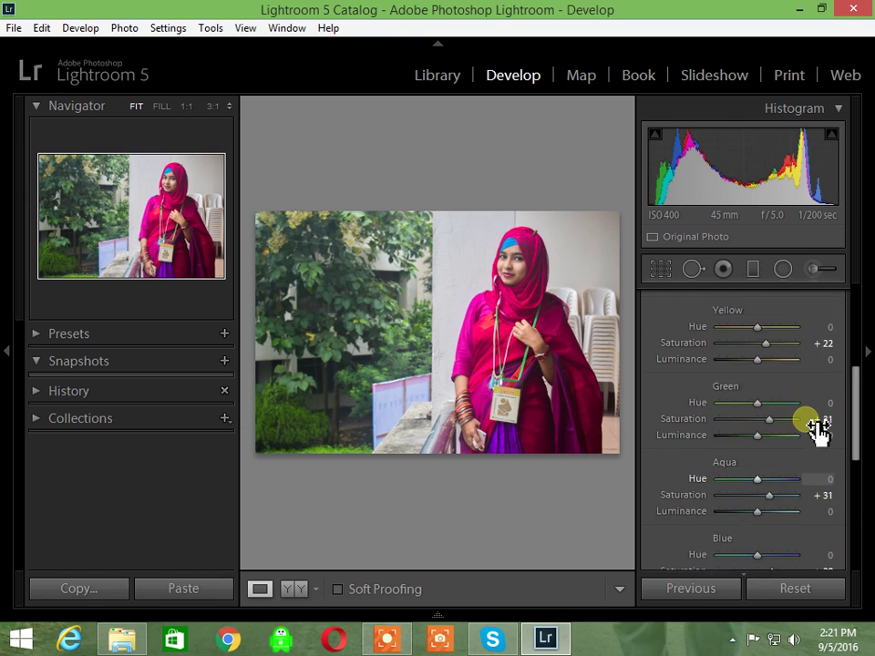
{"action": "left_click", "coordinate": [837, 355]}
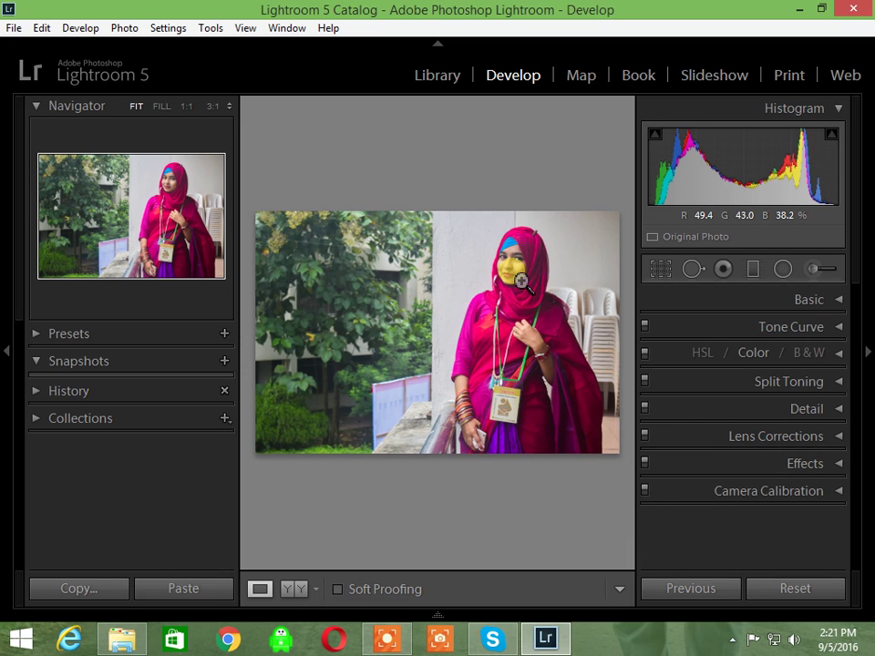
- Zoom to 1:1 on the woman's face and pan across it to inspect detail
{"action": "left_click_drag", "start_coordinate": [522, 280], "coordinate": [546, 394]}
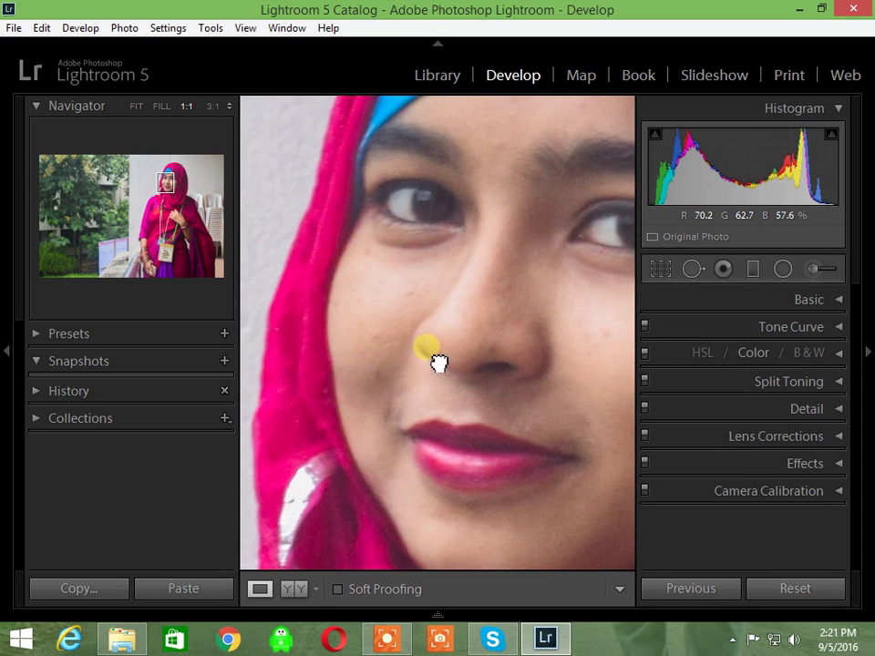
{"action": "left_click_drag", "start_coordinate": [437, 360], "coordinate": [509, 386]}
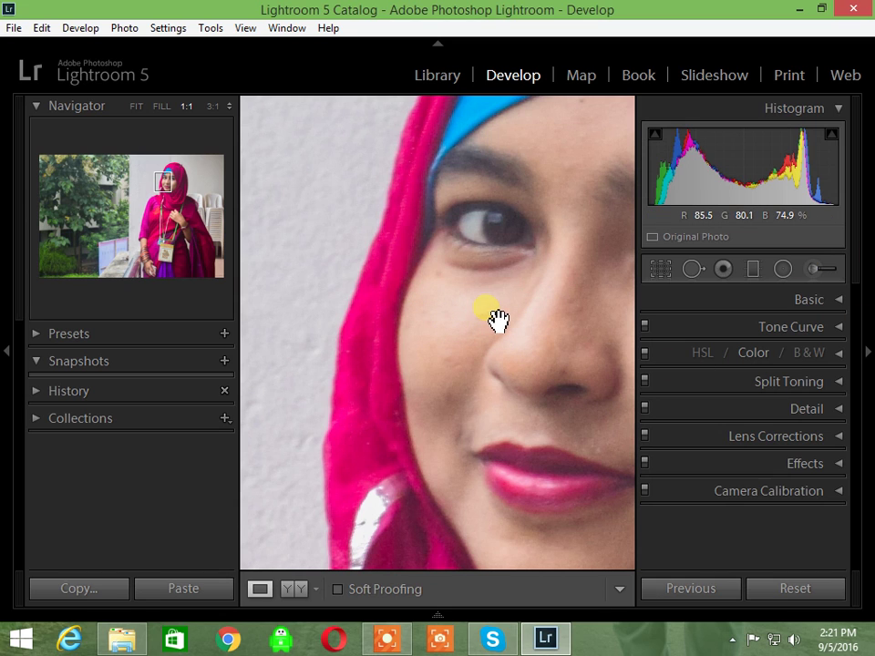
- In the Detail panel, set Sharpening Amount to 29 and Luminance noise reduction to 39
{"action": "left_click", "coordinate": [805, 409]}
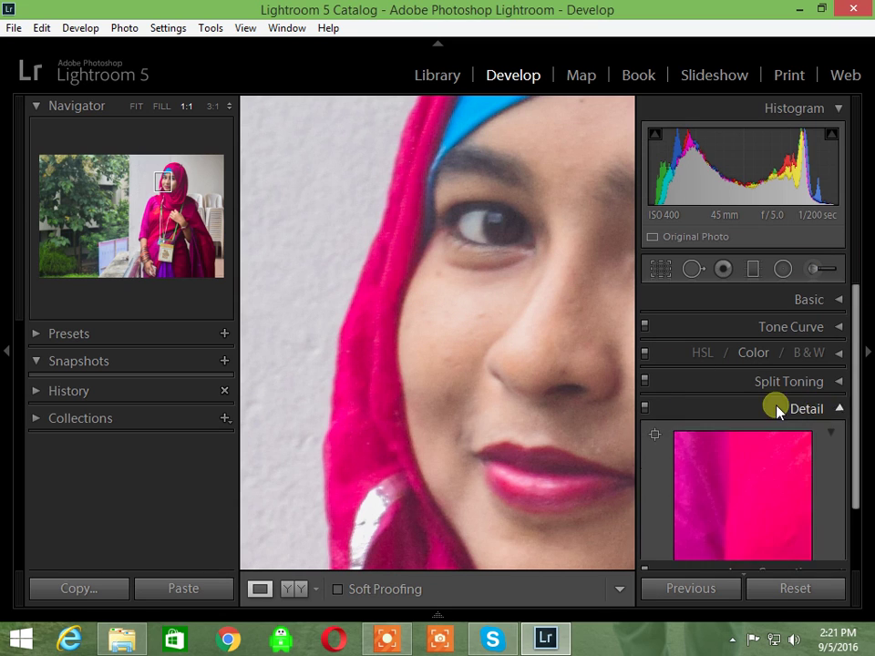
{"action": "left_click_drag", "start_coordinate": [722, 506], "coordinate": [734, 511]}
{"action": "scroll", "coordinate": [824, 451], "scroll_direction": "down", "scroll_amount": 3}
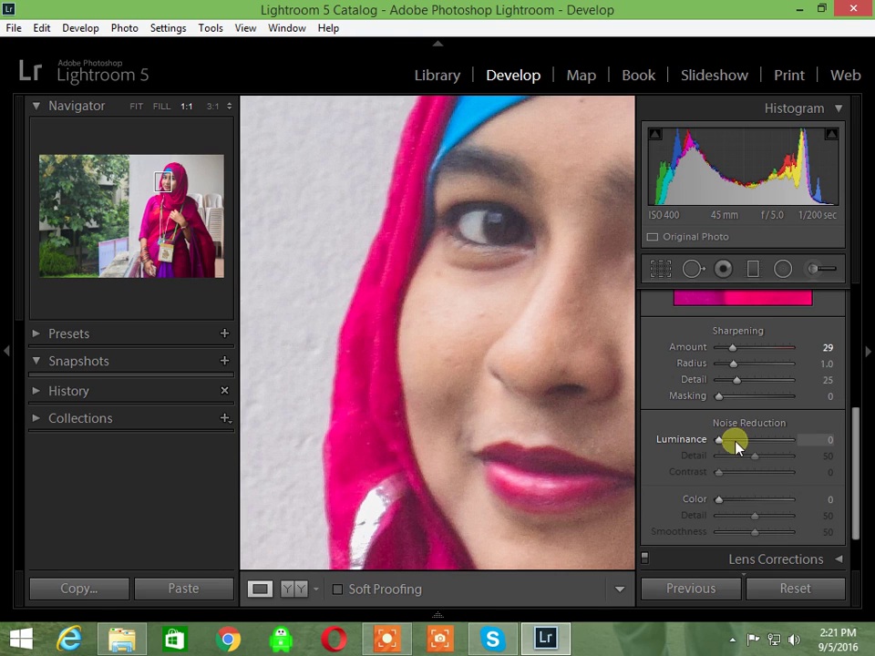
{"action": "left_click_drag", "start_coordinate": [719, 441], "coordinate": [733, 443]}
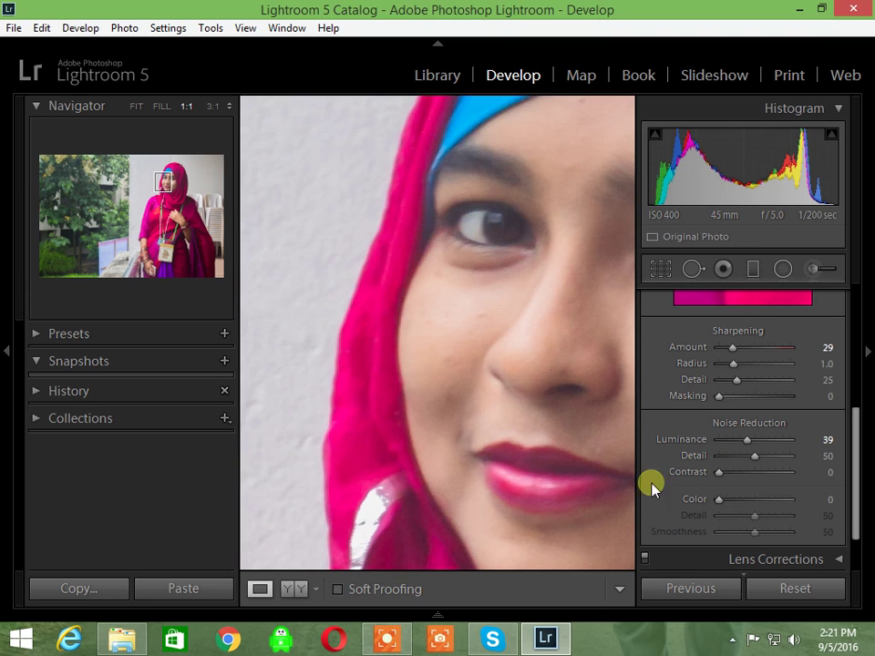
{"action": "scroll", "coordinate": [820, 364], "scroll_direction": "up", "scroll_amount": 1}
{"action": "scroll", "coordinate": [820, 364], "scroll_direction": "up", "scroll_amount": 3}
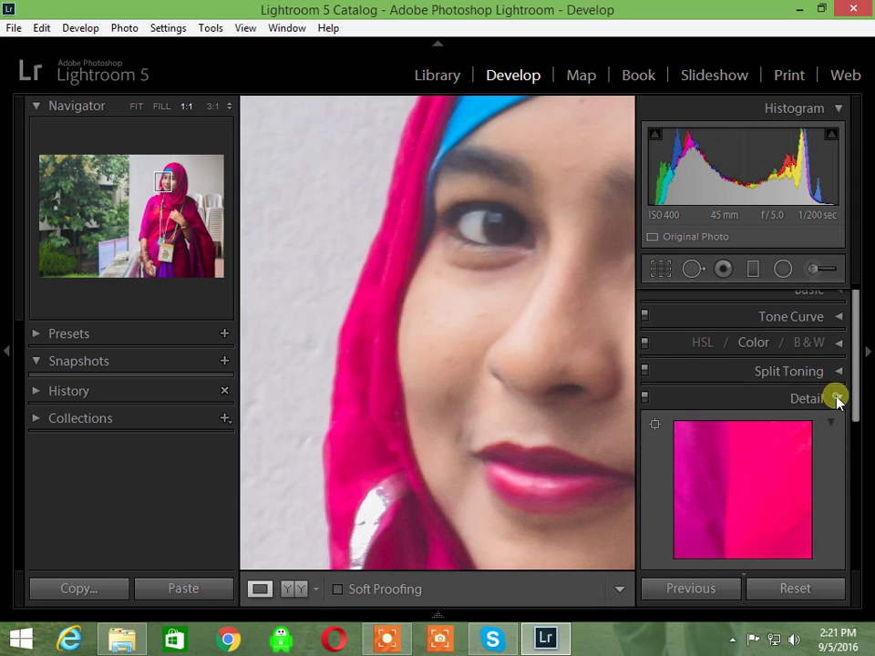
- Collapse Detail, compare Y|Y Before/After zoomed 1:1 on the face, then return to Loupe at Fit
{"action": "left_click", "coordinate": [835, 396]}
{"action": "left_click", "coordinate": [484, 406]}
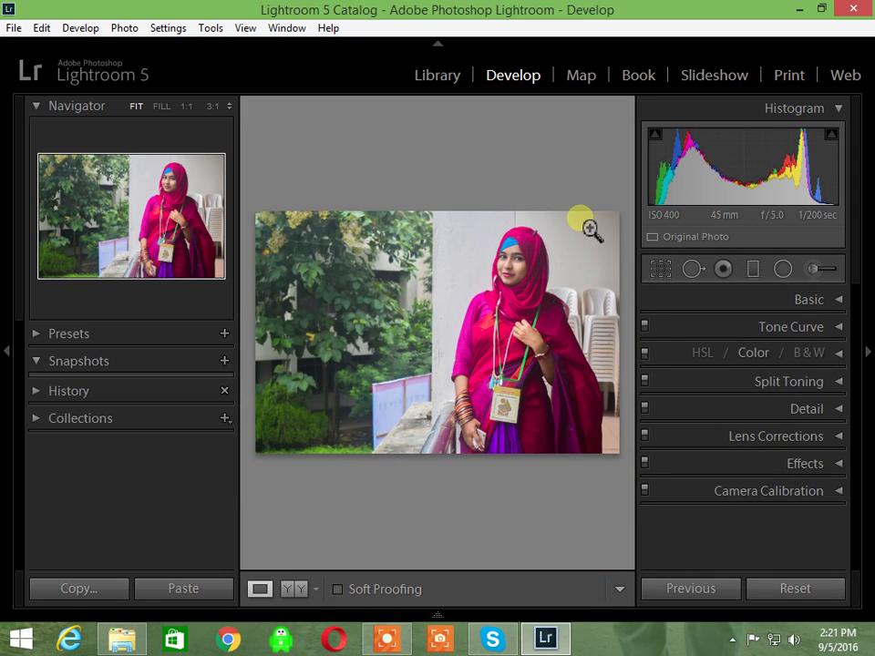
{"action": "left_click", "coordinate": [292, 588]}
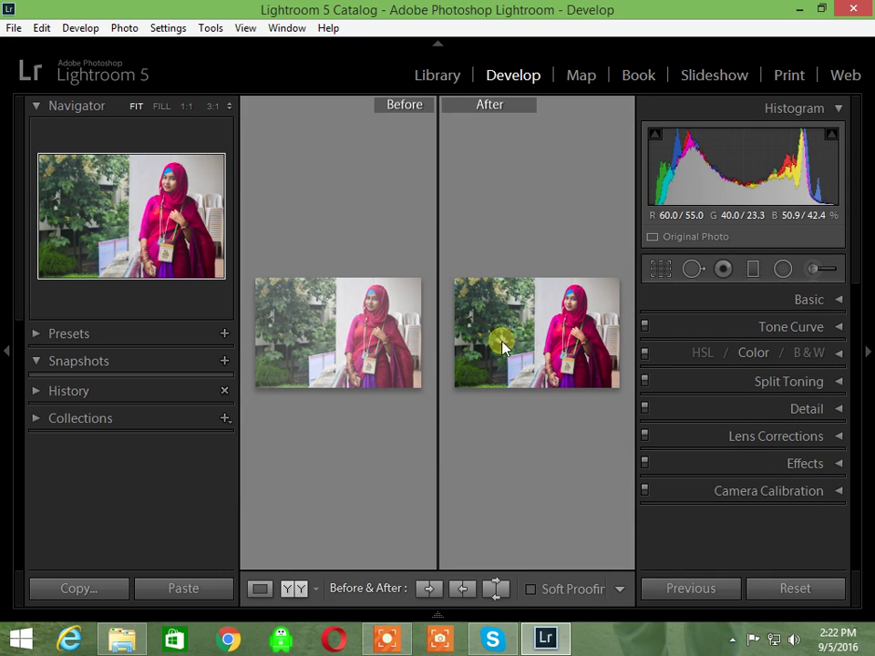
{"action": "left_click", "coordinate": [580, 299]}
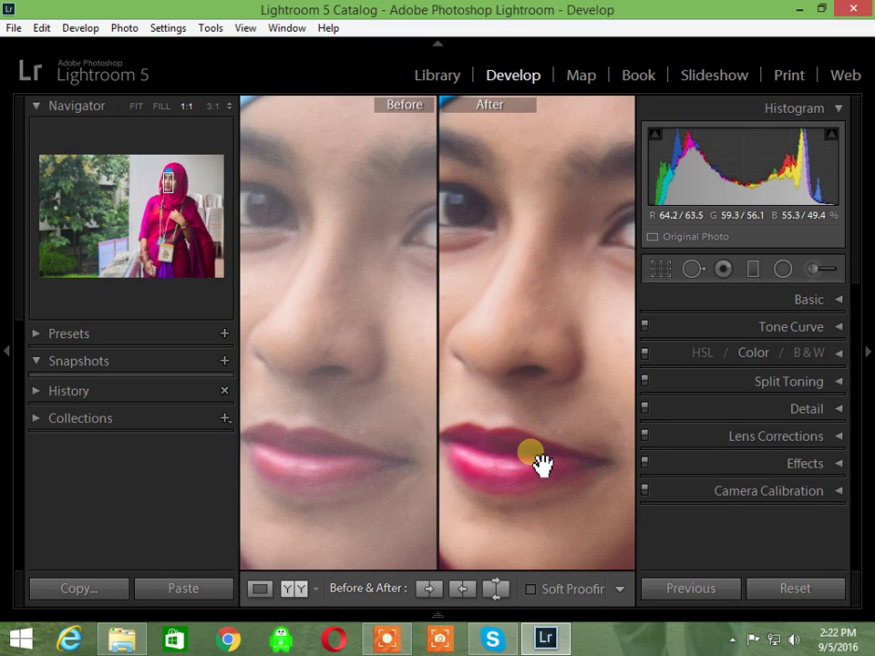
{"action": "left_click", "coordinate": [257, 588]}
{"action": "left_click", "coordinate": [400, 447]}
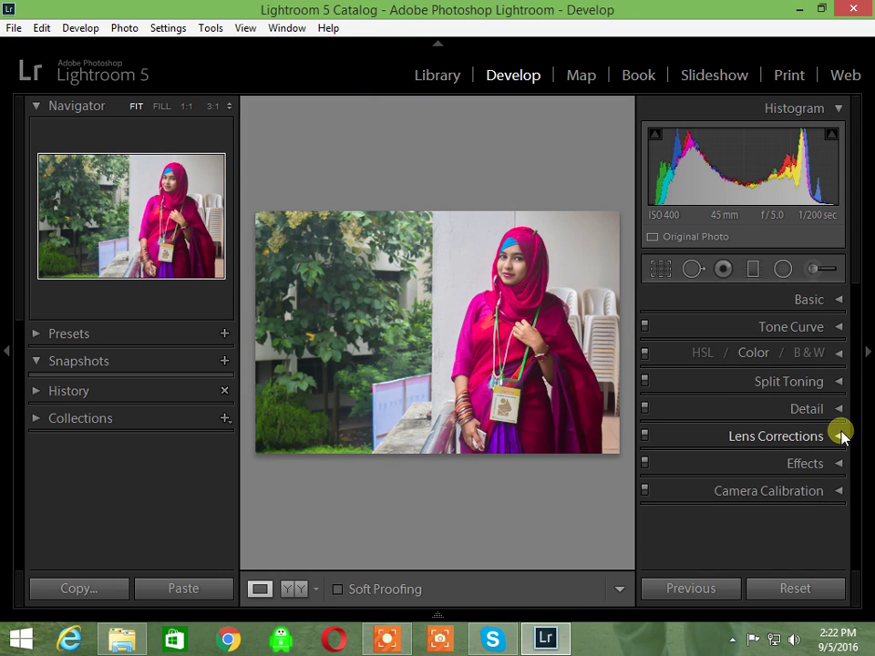
- In Lens Corrections, enable Profile Corrections, Remove Chromatic Aberration and Constrain Crop
{"action": "left_click", "coordinate": [840, 436]}
{"action": "left_click", "coordinate": [678, 403]}
{"action": "left_click", "coordinate": [691, 386]}
{"action": "left_click", "coordinate": [694, 370]}
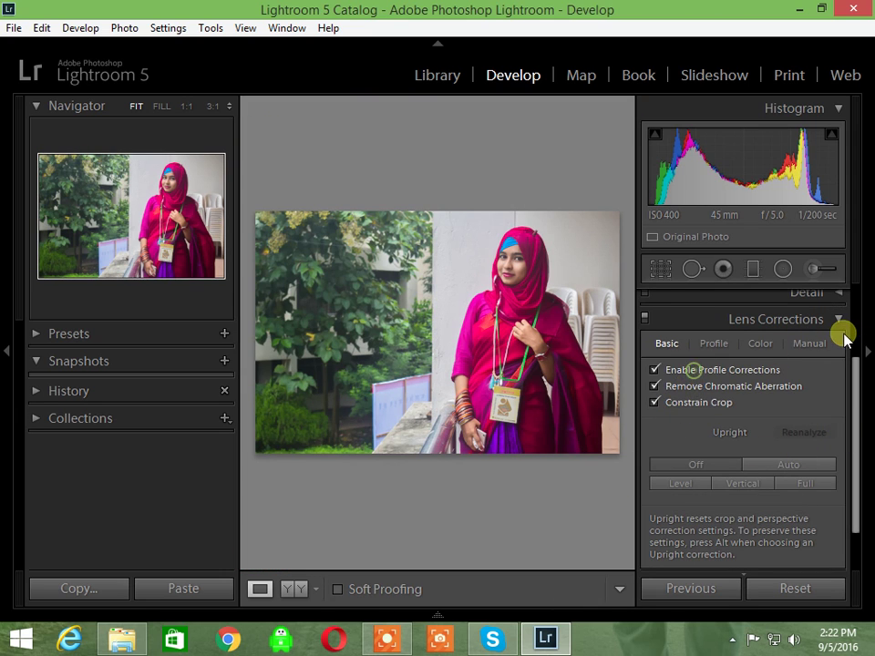
{"action": "left_click", "coordinate": [839, 319]}
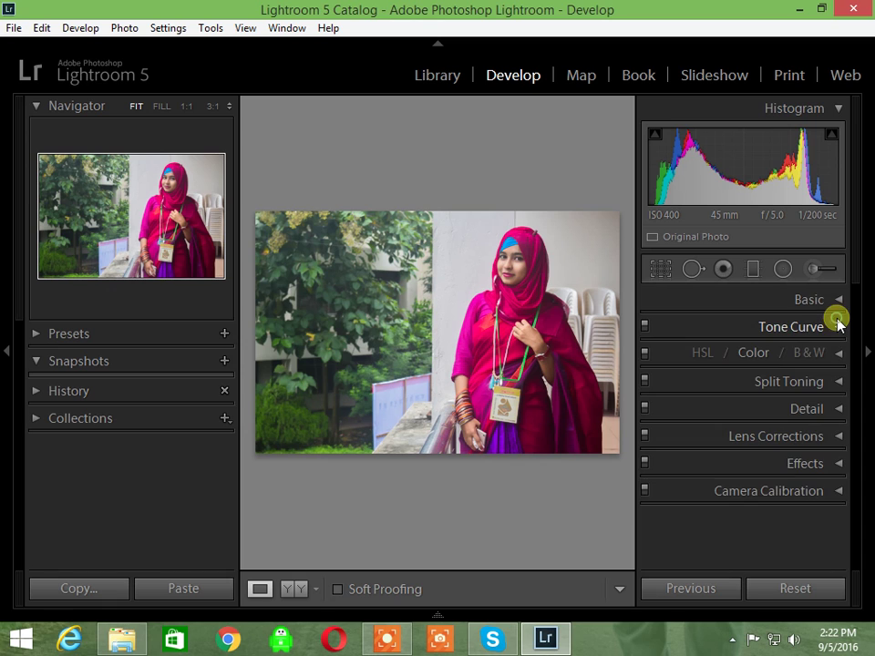
- Add a post-crop vignette with Amount −17, Midpoint 0, Roundness −74 and Feather 100
{"action": "left_click", "coordinate": [832, 464]}
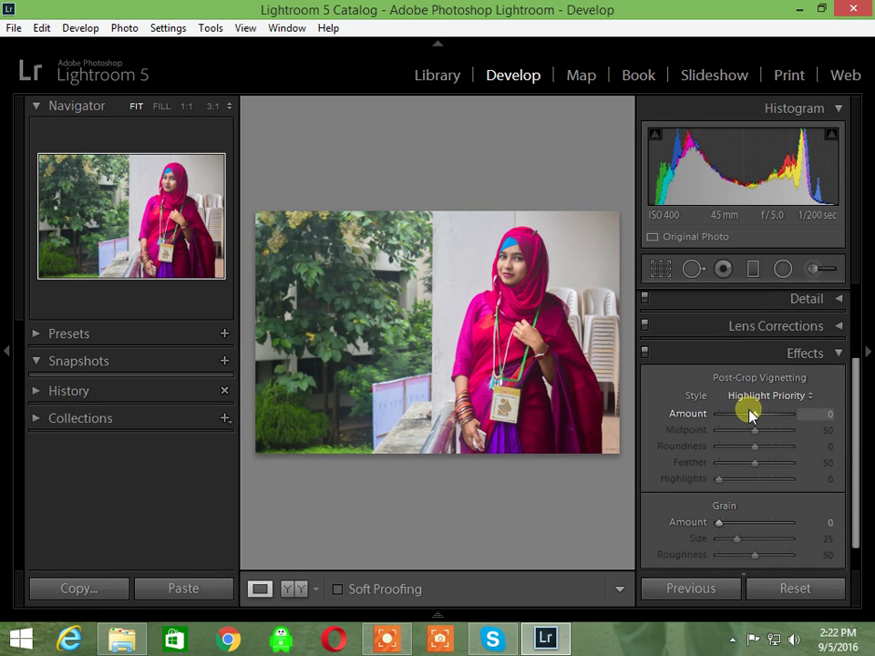
{"action": "left_click_drag", "start_coordinate": [752, 416], "coordinate": [750, 417]}
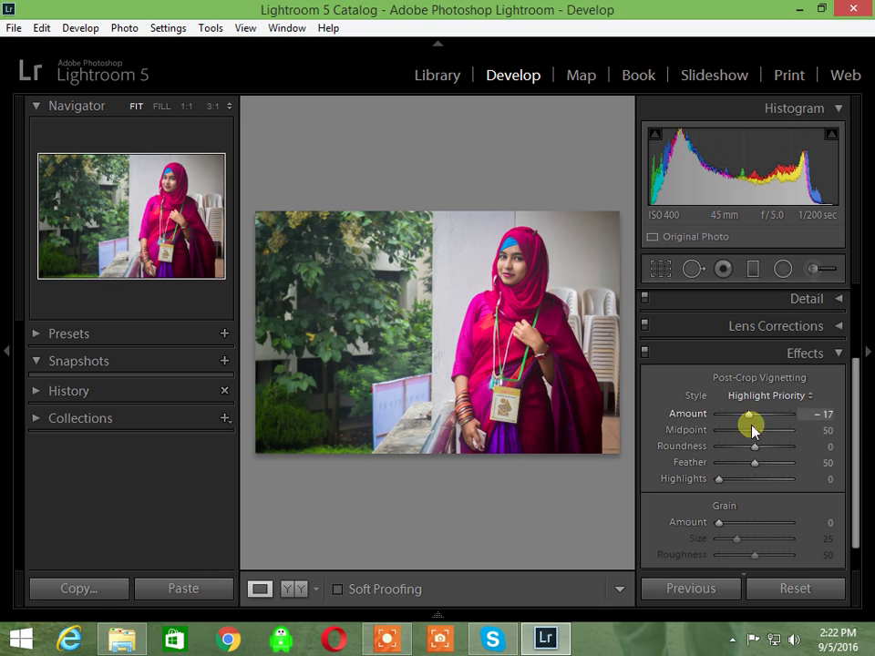
{"action": "left_click_drag", "start_coordinate": [756, 475], "coordinate": [810, 475]}
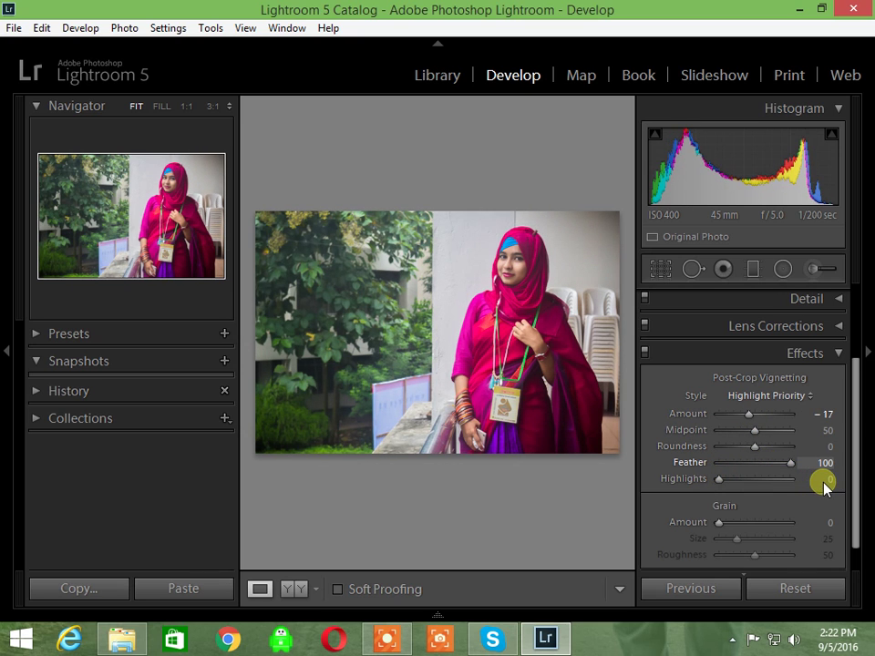
{"action": "mouse_move", "coordinate": [788, 485]}
{"action": "left_mouse_down"}
{"action": "mouse_move", "coordinate": [774, 478]}
{"action": "mouse_move", "coordinate": [797, 485]}
{"action": "mouse_move", "coordinate": [775, 482]}
{"action": "mouse_move", "coordinate": [789, 474]}
{"action": "left_mouse_up"}
{"action": "left_click_drag", "start_coordinate": [762, 438], "coordinate": [714, 435]}
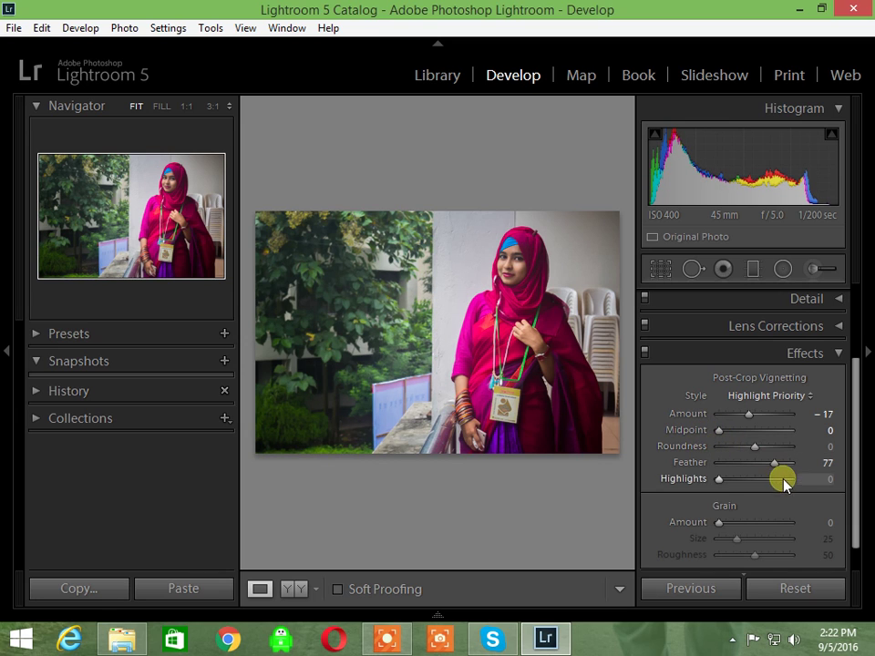
{"action": "left_click_drag", "start_coordinate": [777, 463], "coordinate": [823, 470]}
{"action": "left_click_drag", "start_coordinate": [760, 456], "coordinate": [728, 455]}
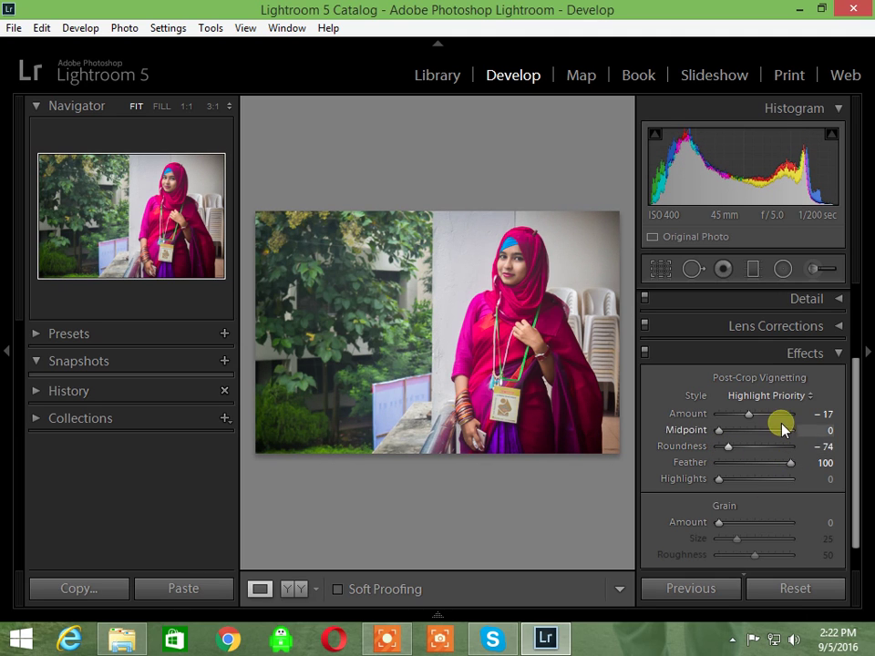
- Glance at Before/After, return to the single Loupe view, and collapse the Effects panel
{"action": "left_click", "coordinate": [290, 589]}
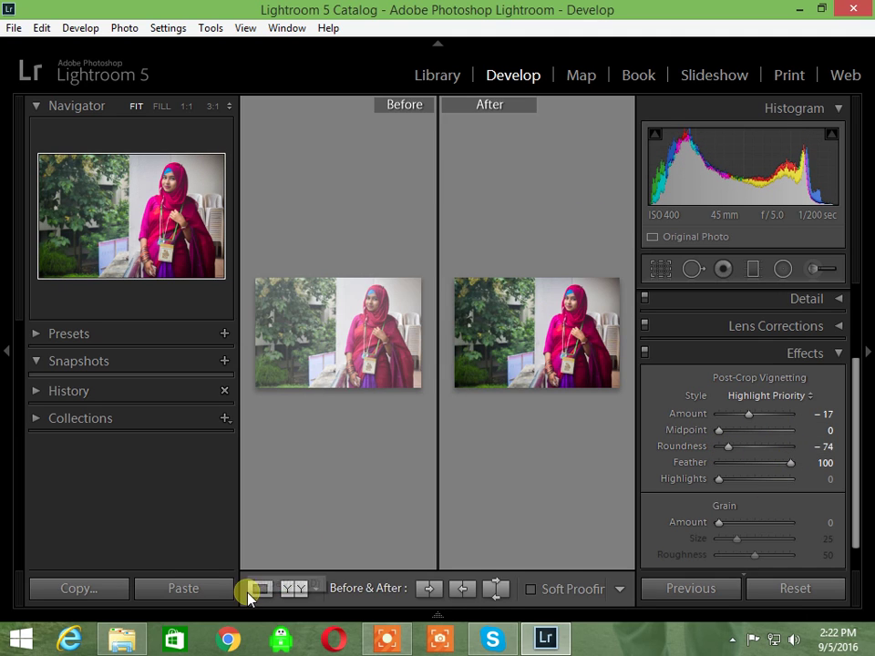
{"action": "left_click", "coordinate": [259, 588]}
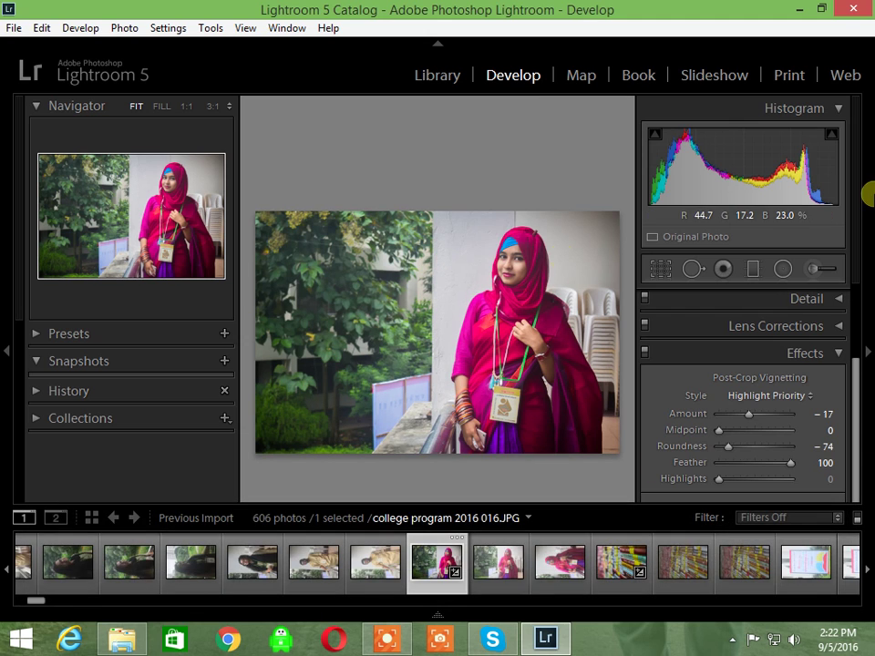
{"action": "left_click", "coordinate": [830, 356]}
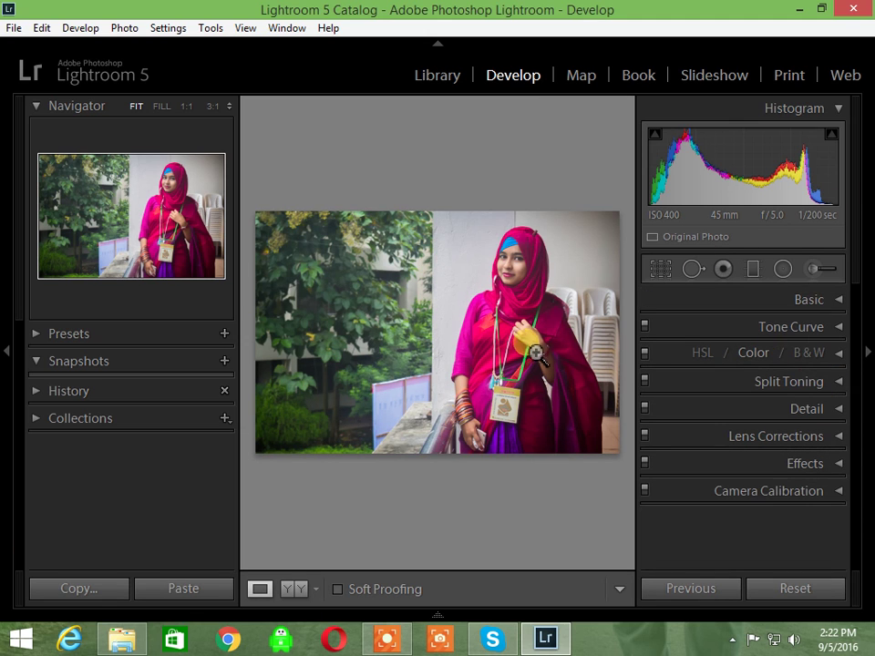
- Export the portrait as college program 2016 016.jpg using Export with Previous
{"action": "right_click", "coordinate": [508, 400]}
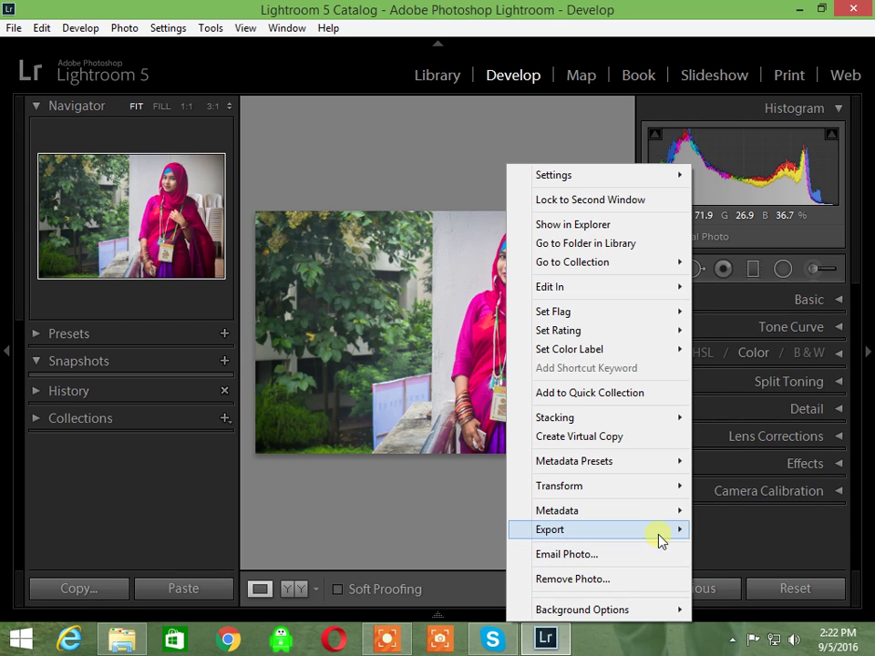
{"action": "mouse_move", "coordinate": [660, 532]}
{"action": "left_click", "coordinate": [740, 412]}
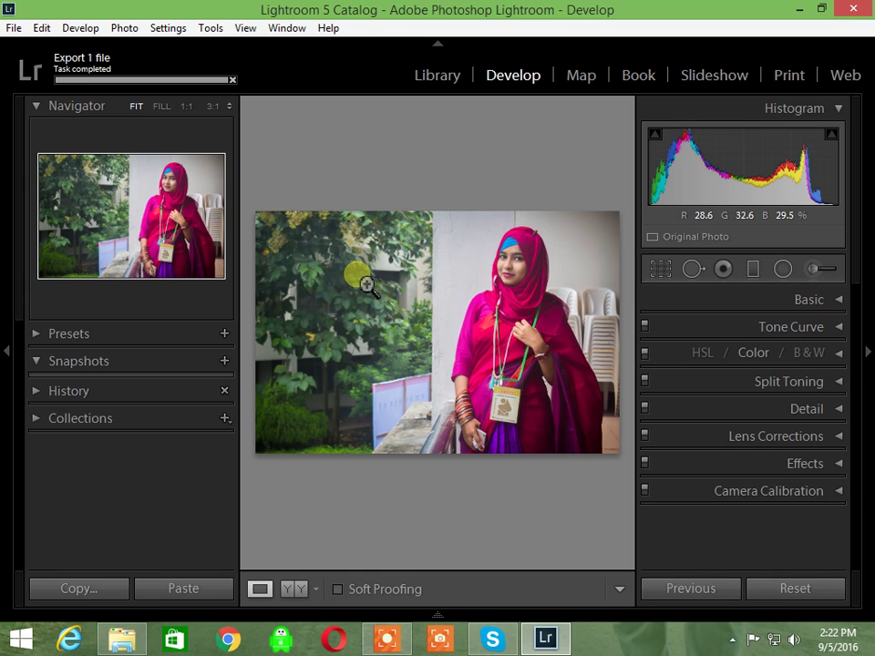
{"action": "left_click", "coordinate": [387, 638]}
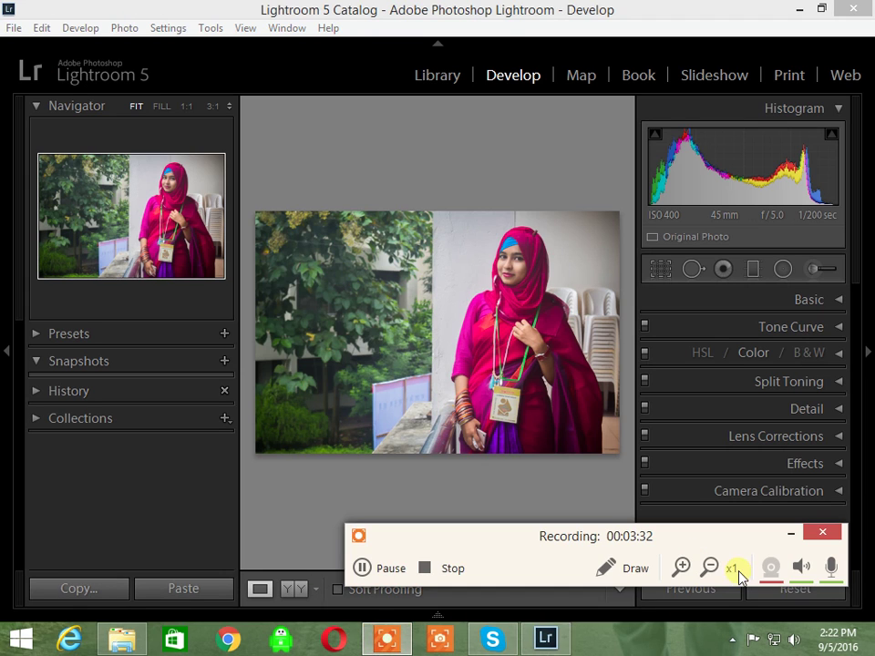